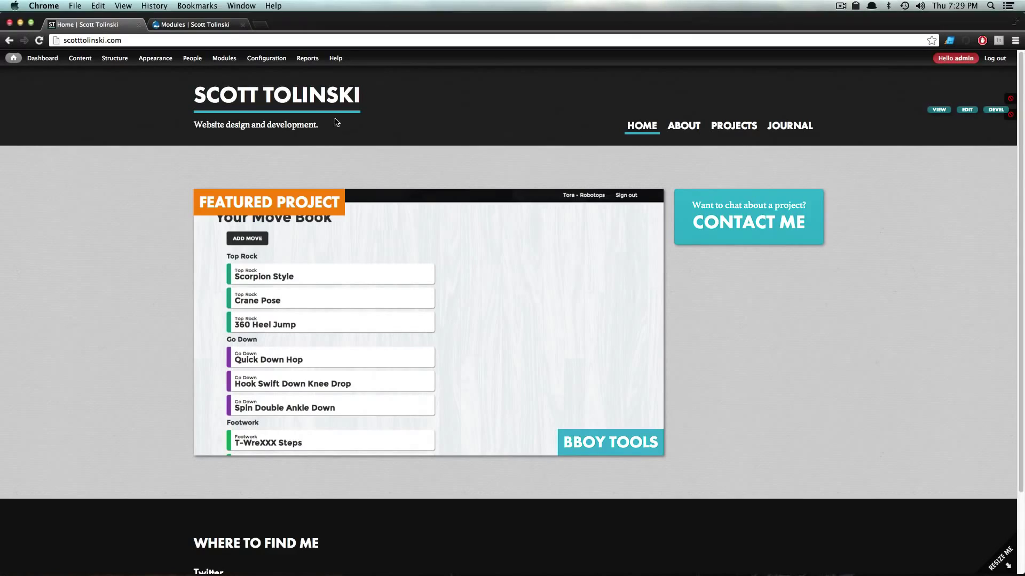
- Open the site's Context administration list from the module administration page
{"action": "left_click", "coordinate": [169, 25]}
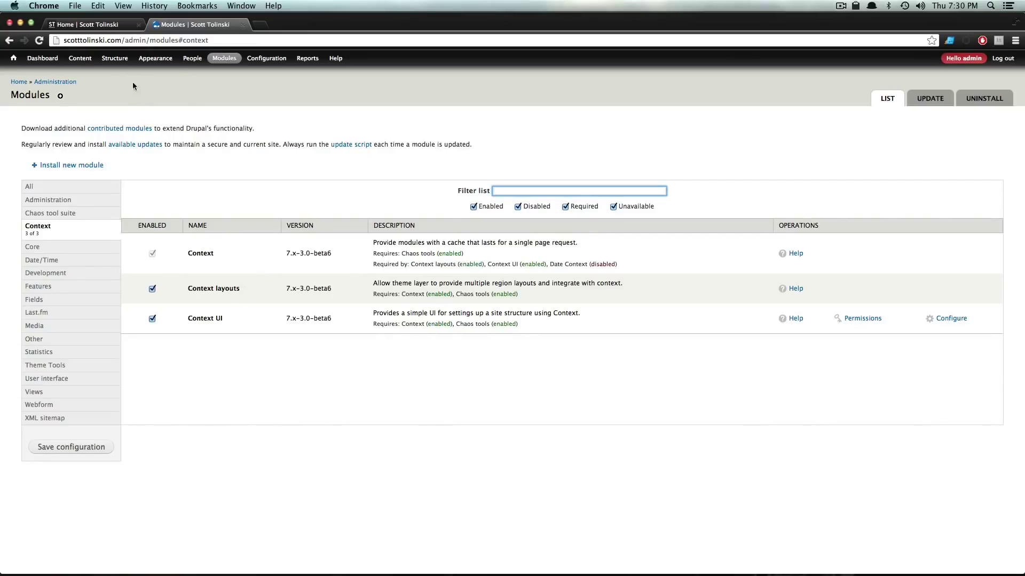
{"action": "mouse_move", "coordinate": [113, 61]}
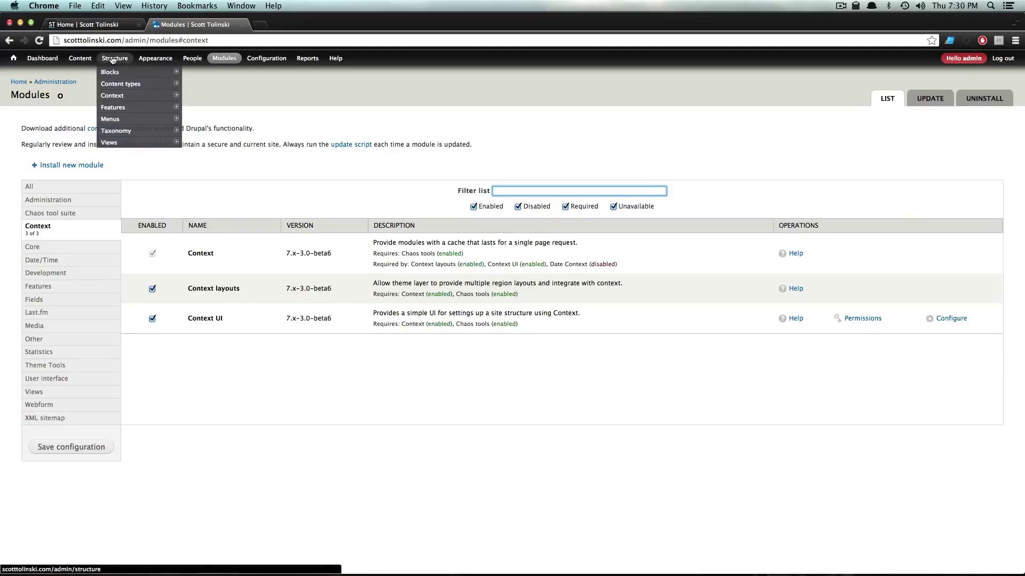
{"action": "mouse_move", "coordinate": [118, 101]}
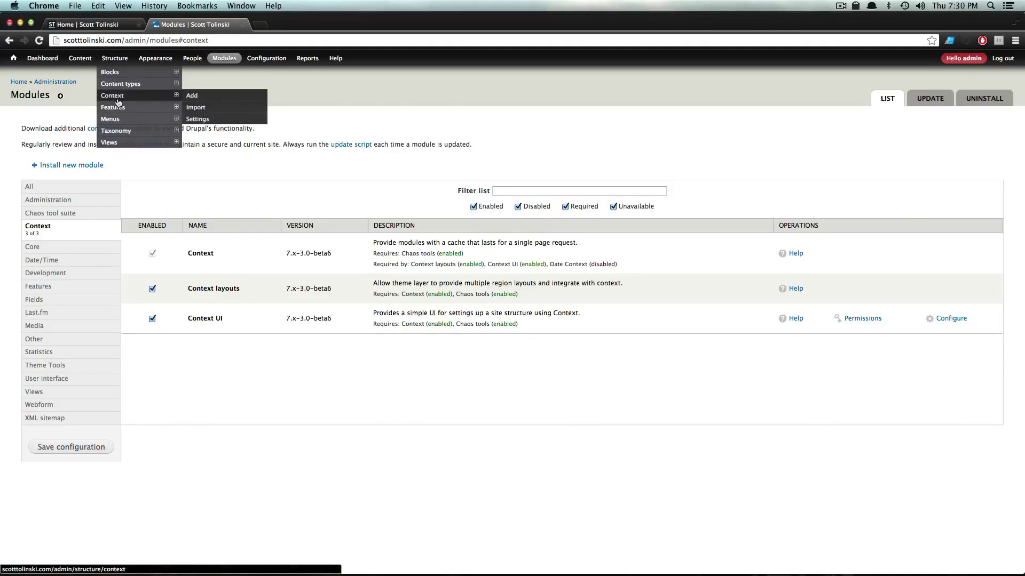
{"action": "left_click", "coordinate": [118, 101]}
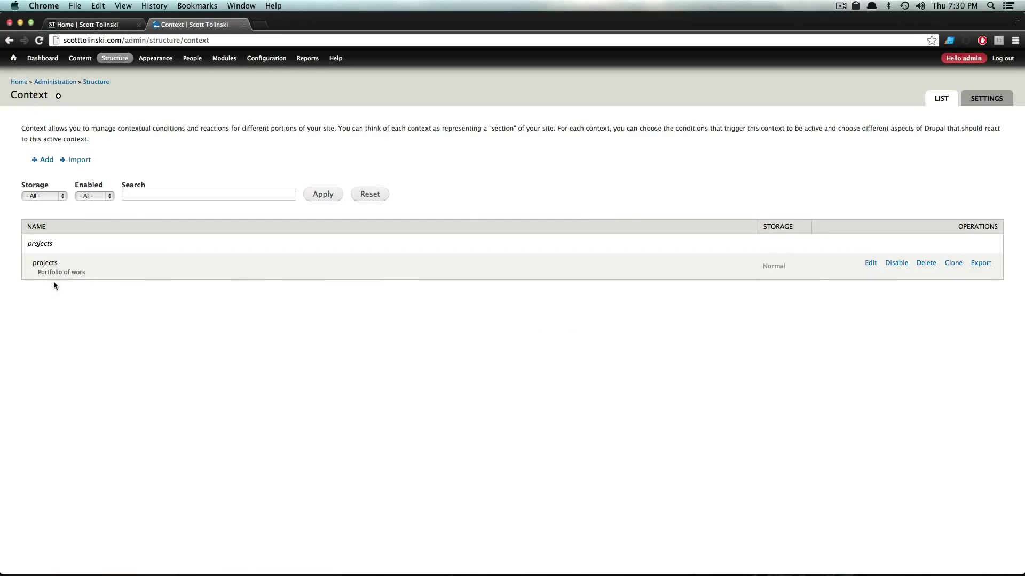
- View the site's Projects and About pages and show the block regions on the About page
{"action": "left_click", "coordinate": [76, 30]}
{"action": "left_click", "coordinate": [754, 126]}
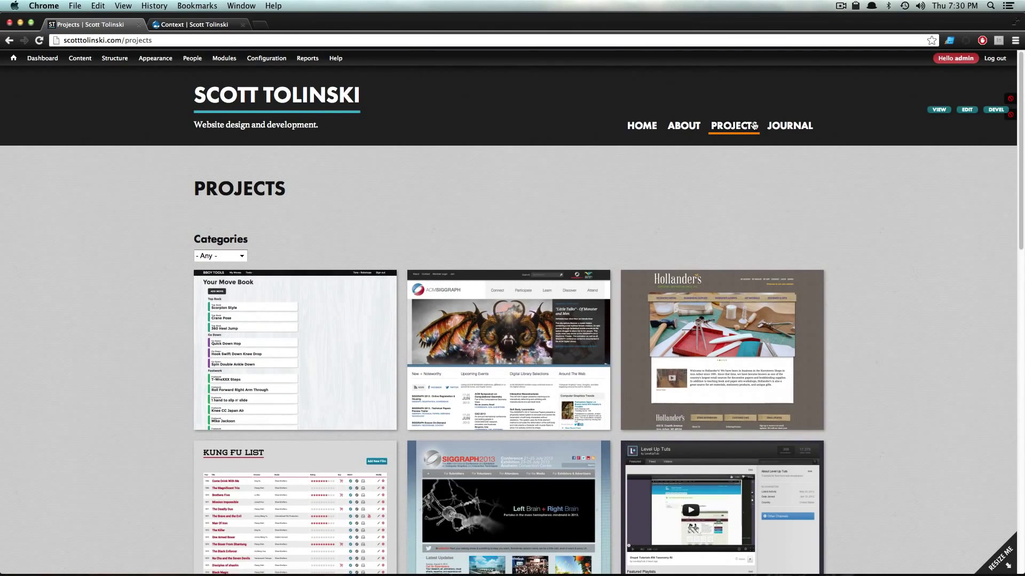
{"action": "left_click", "coordinate": [673, 127]}
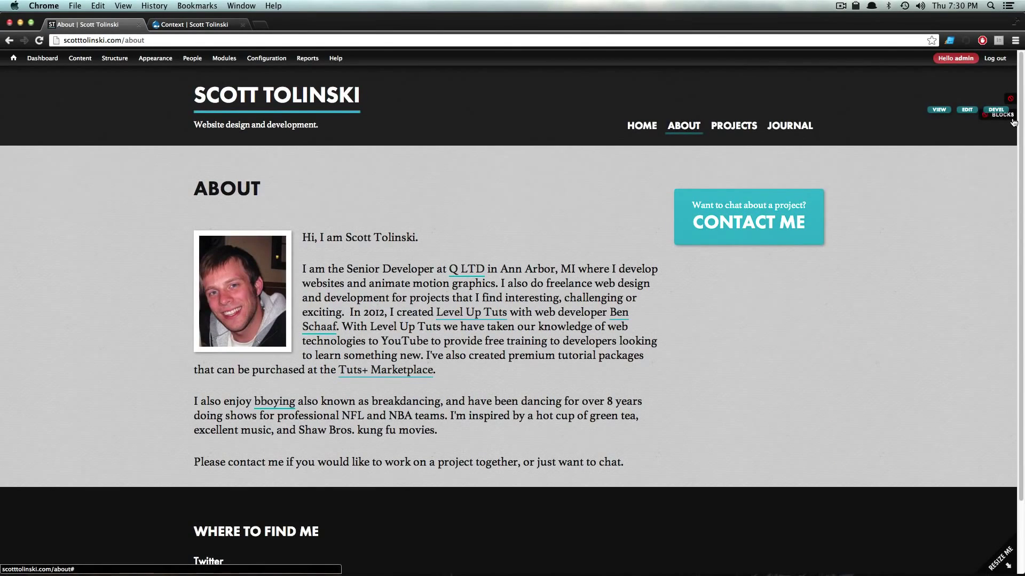
{"action": "left_click", "coordinate": [1011, 123]}
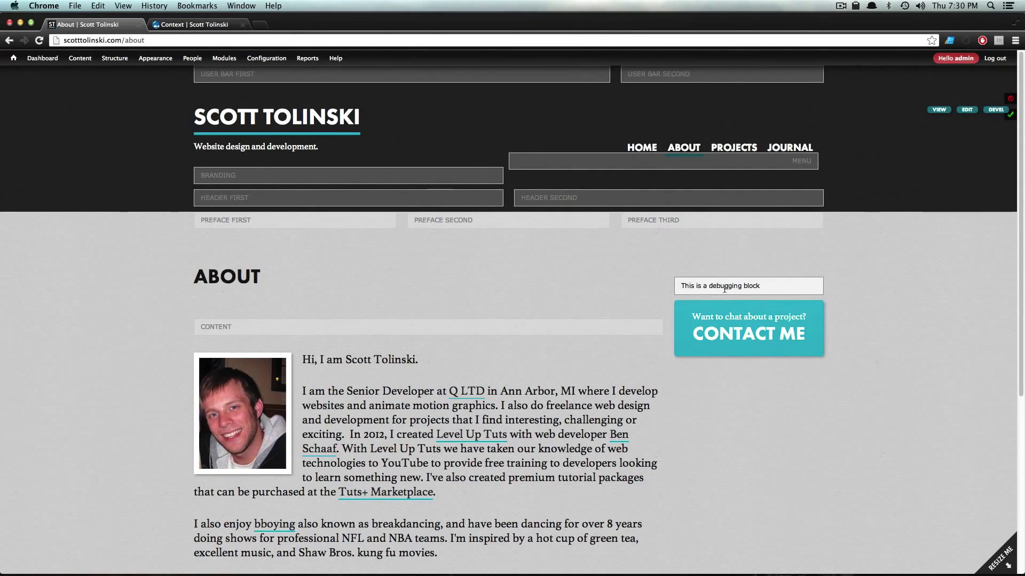
- Show the block regions on the Projects page, examine the layout down to the postscript regions, and hide them again
{"action": "left_click", "coordinate": [734, 151]}
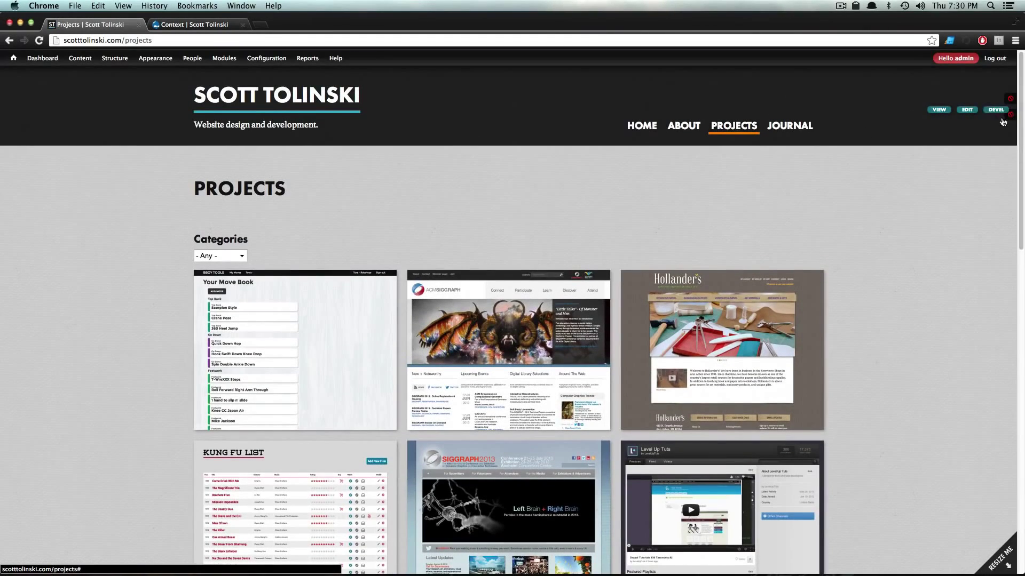
{"action": "left_click", "coordinate": [1001, 117]}
{"action": "scroll", "coordinate": [710, 297], "scroll_direction": "down", "scroll_amount": 2}
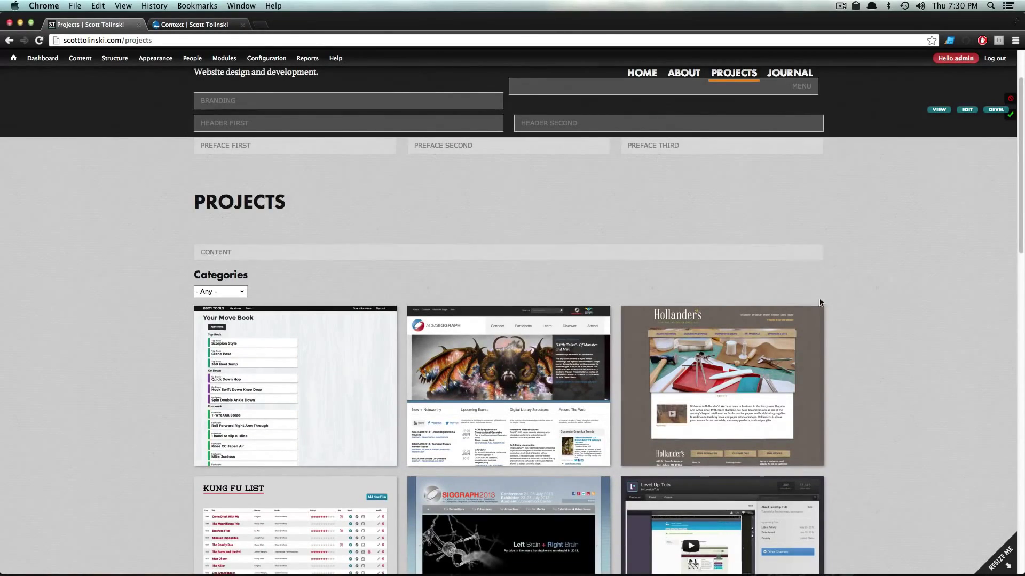
{"action": "scroll", "coordinate": [747, 342], "scroll_direction": "down", "scroll_amount": 4}
{"action": "scroll", "coordinate": [404, 447], "scroll_direction": "down", "scroll_amount": 8}
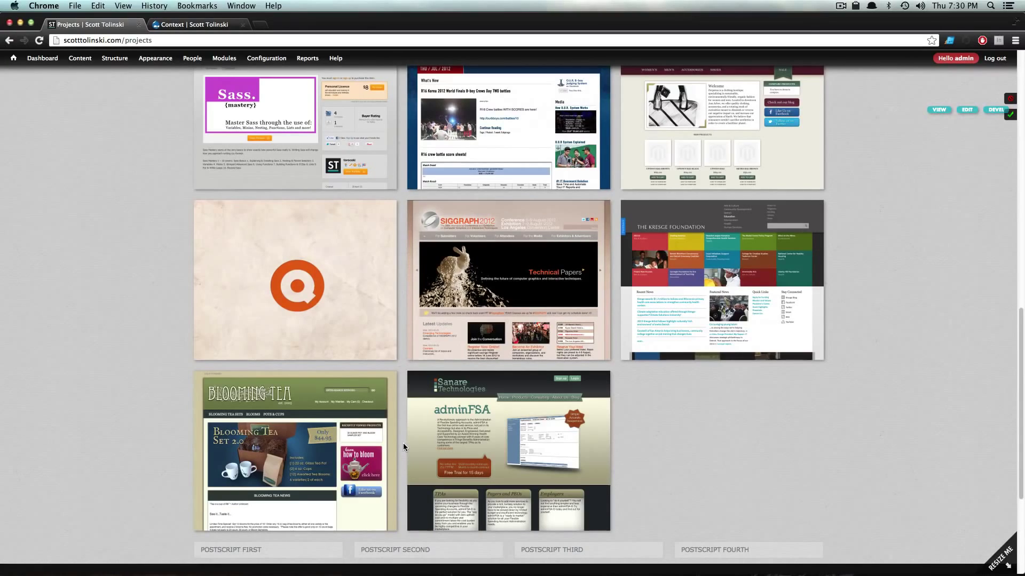
{"action": "scroll", "coordinate": [404, 447], "scroll_direction": "up", "scroll_amount": 8}
{"action": "scroll", "coordinate": [402, 443], "scroll_direction": "up", "scroll_amount": 5}
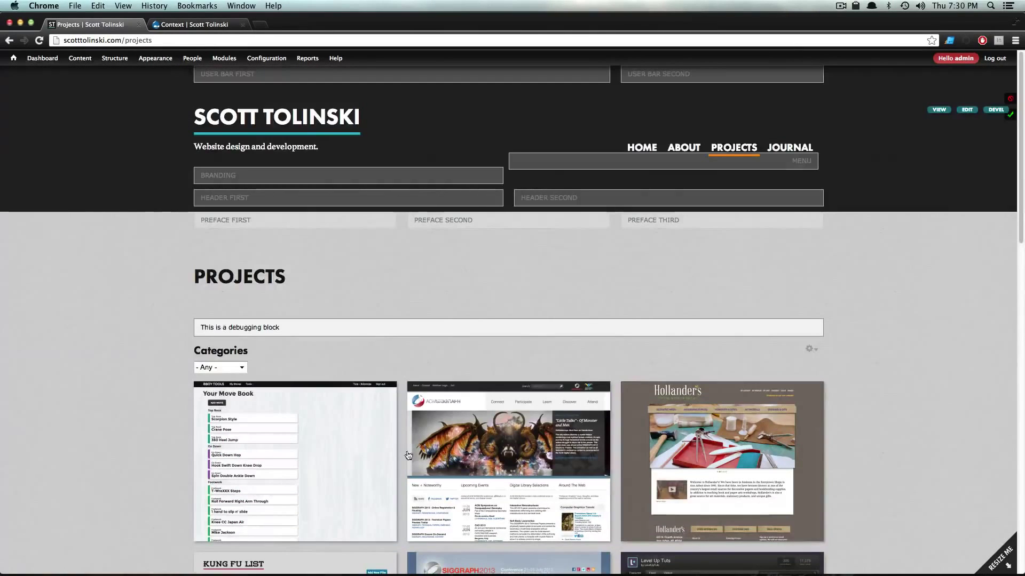
{"action": "left_click", "coordinate": [1010, 115]}
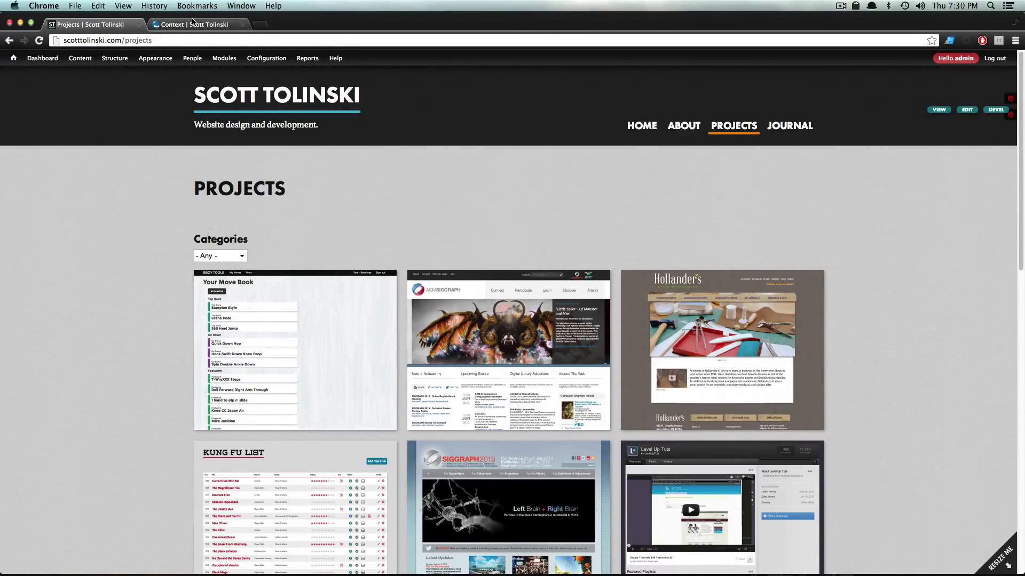
- Add a new context with the name "test", the tag "test" and the description "This is a test"
{"action": "left_click", "coordinate": [190, 26]}
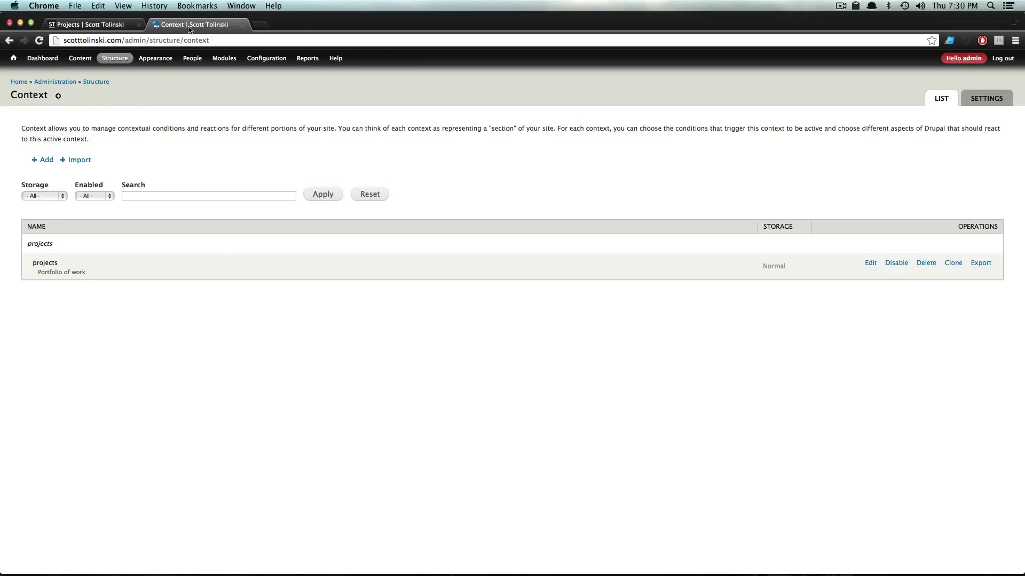
{"action": "left_click", "coordinate": [41, 162]}
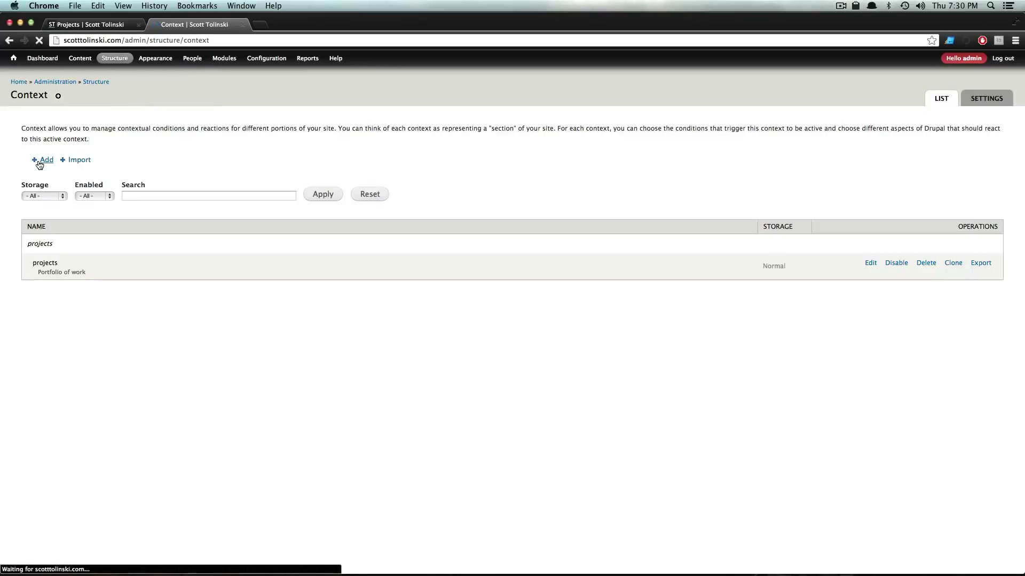
{"action": "left_click", "coordinate": [53, 164]}
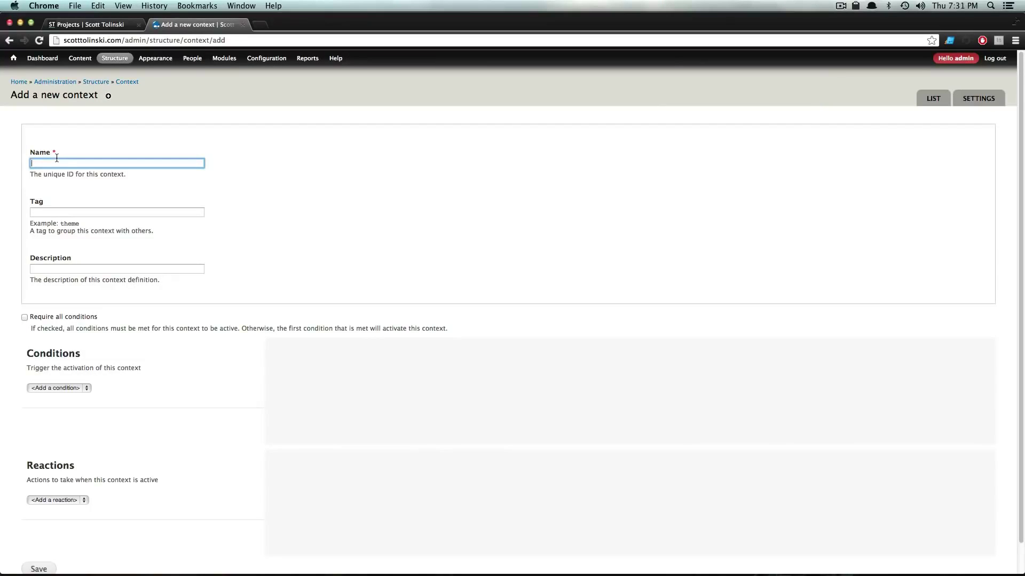
{"action": "type", "text": "test"}
{"action": "left_click", "coordinate": [51, 213]}
{"action": "type", "text": "test"}
{"action": "left_click", "coordinate": [49, 269]}
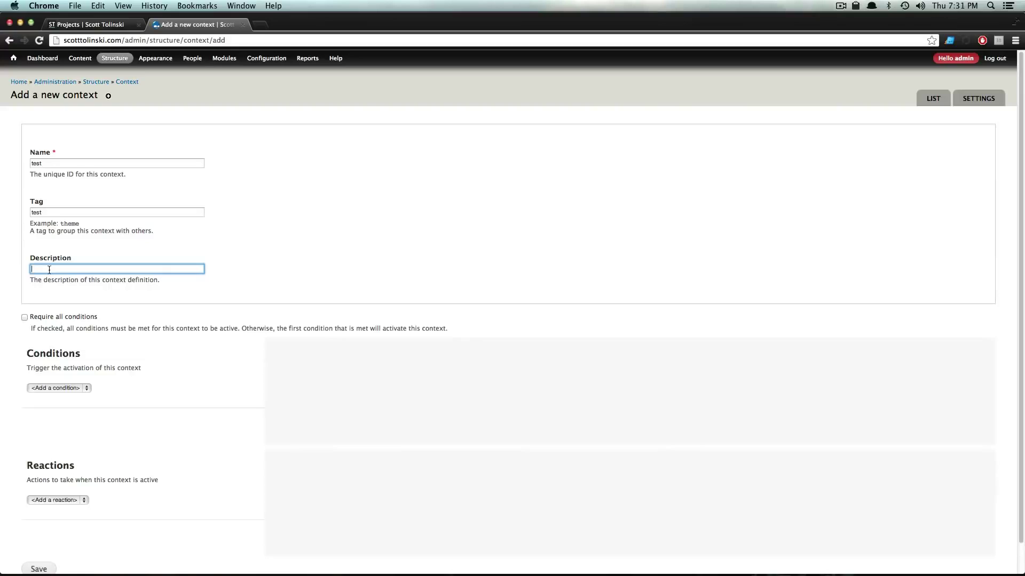
{"action": "type", "text": "This is a test"}
- Add a Path condition to the new context and place the cursor in its path field
{"action": "scroll", "coordinate": [149, 344], "scroll_direction": "down", "scroll_amount": 1}
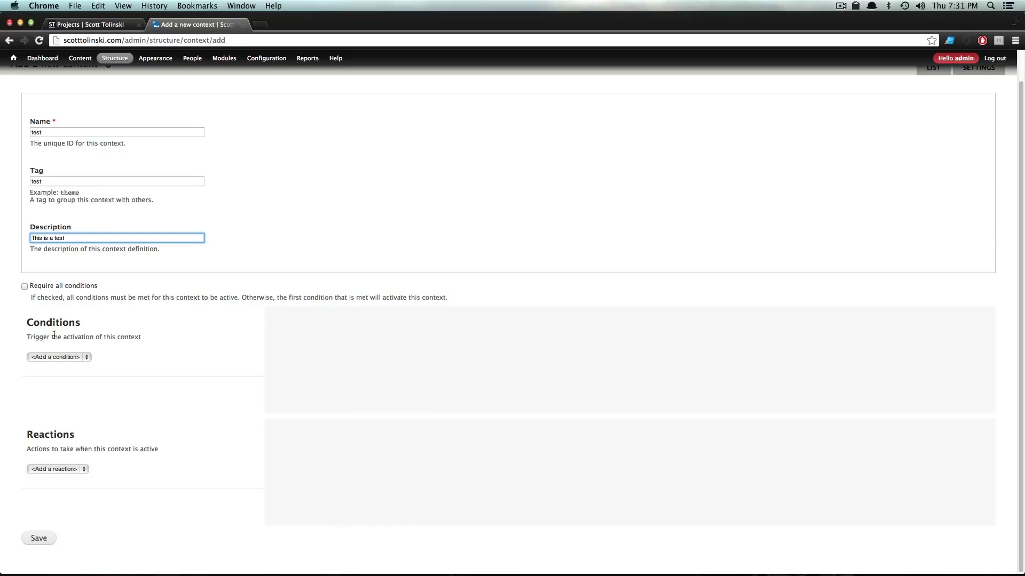
{"action": "left_click", "coordinate": [51, 358]}
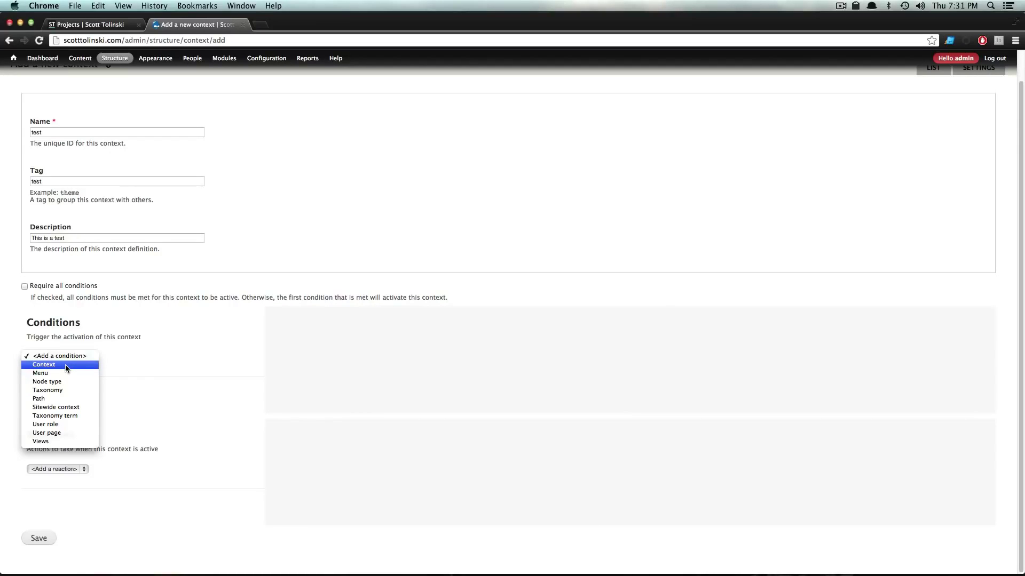
{"action": "left_click", "coordinate": [56, 398]}
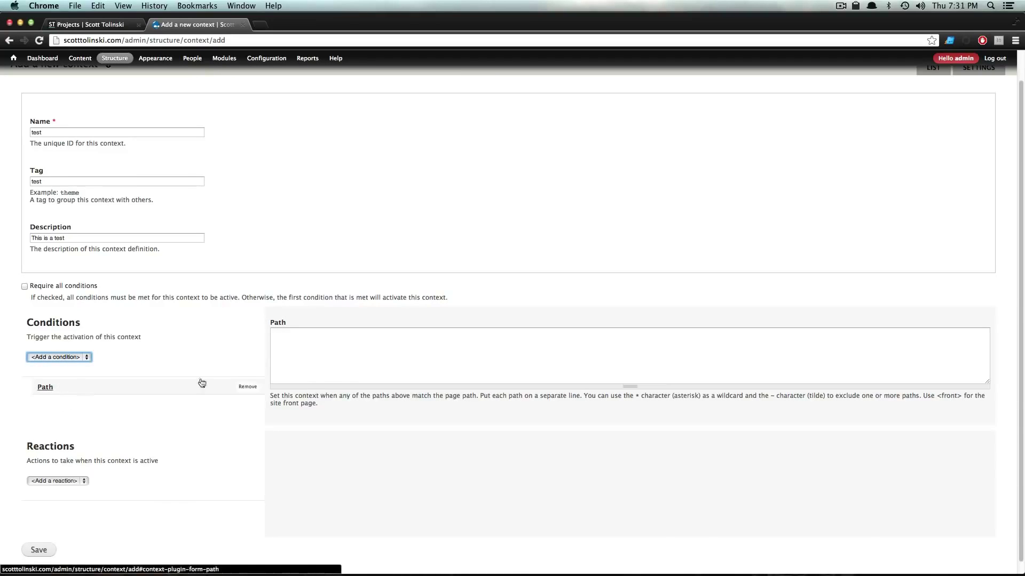
{"action": "left_click", "coordinate": [340, 375]}
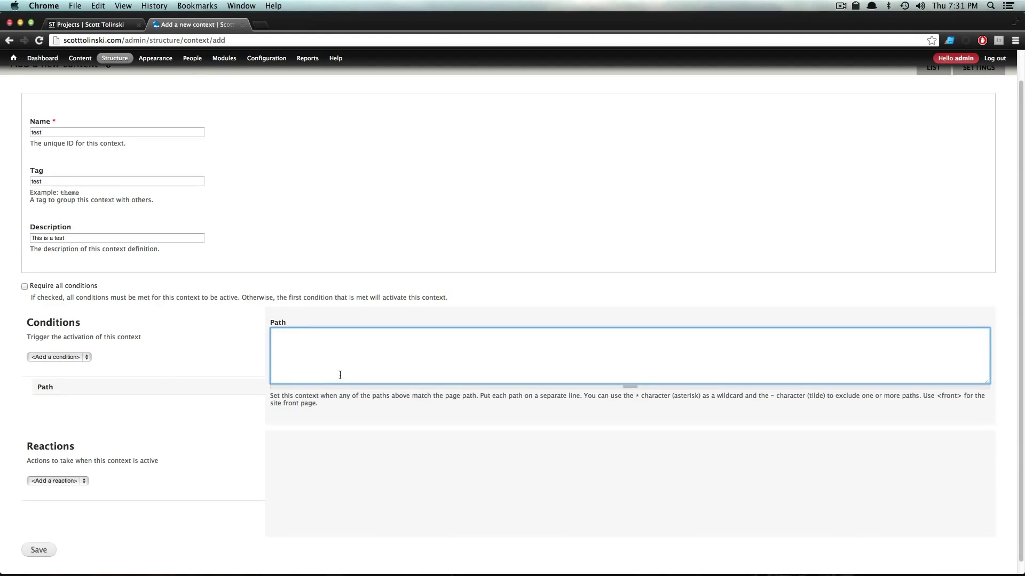
- Copy the path "about" from the About page's address and paste it into the context's Path condition
{"action": "left_click", "coordinate": [85, 25]}
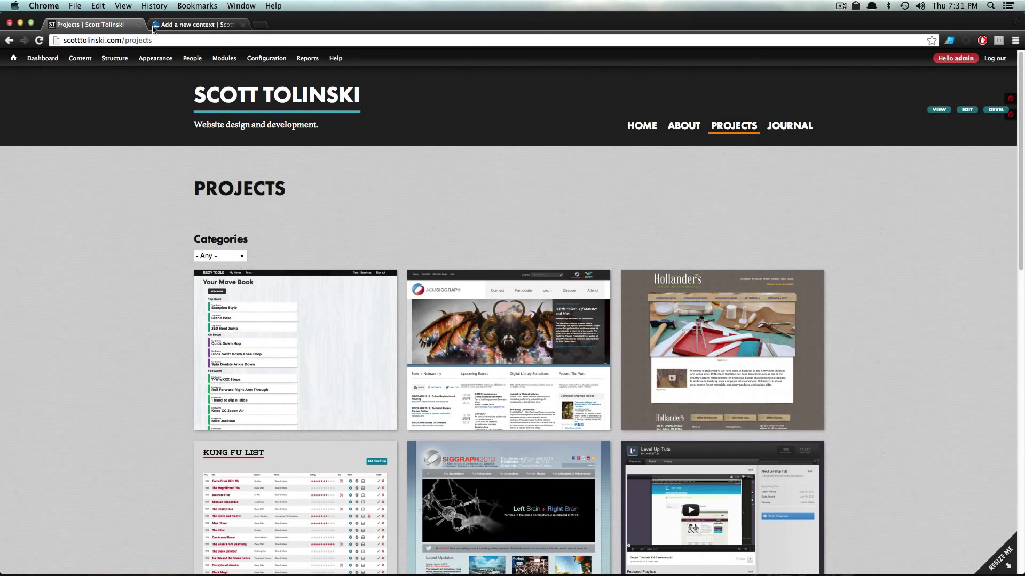
{"action": "left_click", "coordinate": [684, 126]}
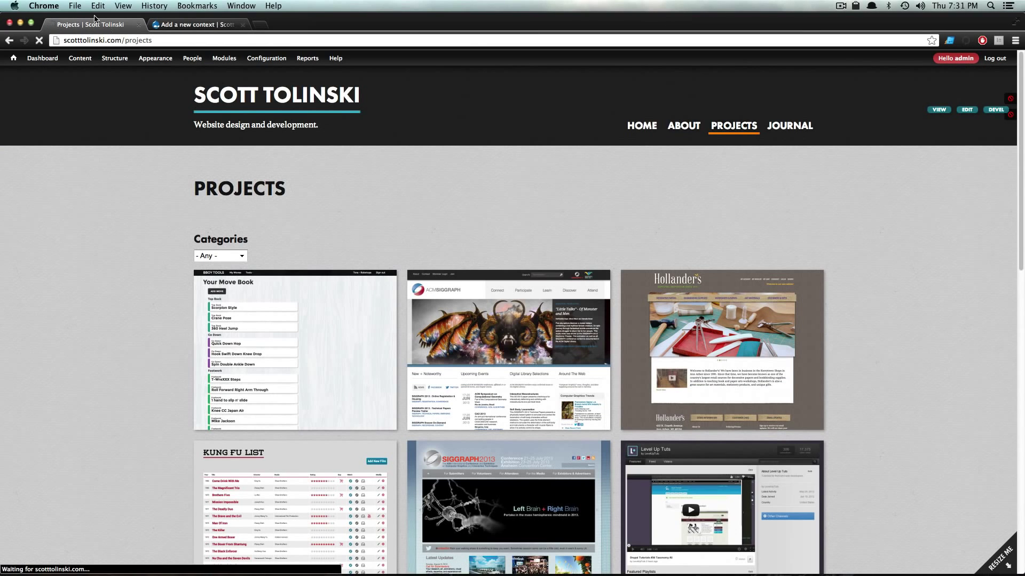
{"action": "left_click", "coordinate": [131, 40]}
{"action": "double_click", "coordinate": [130, 41]}
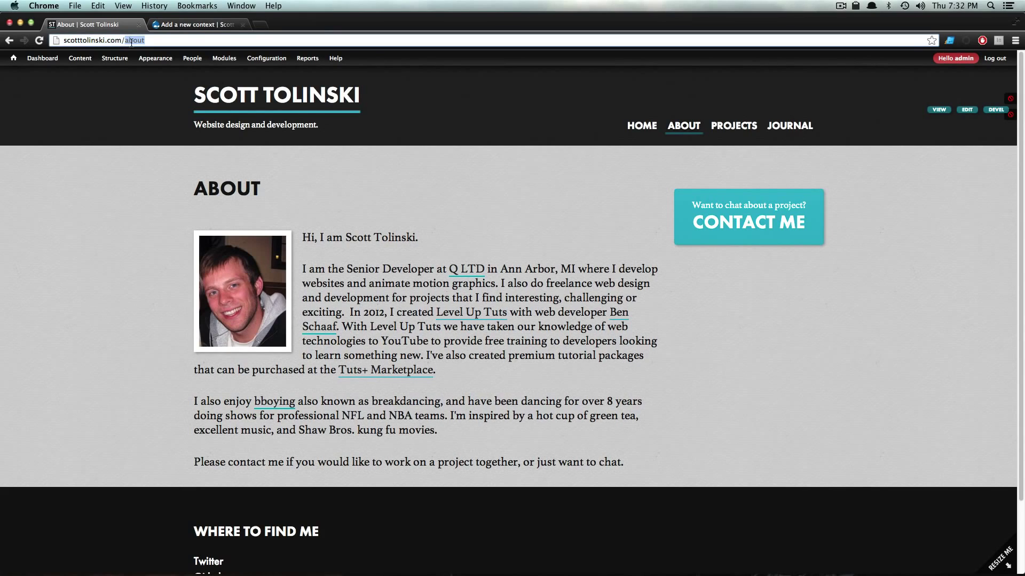
{"action": "key", "text": "cmd+c"}
{"action": "left_click", "coordinate": [197, 25]}
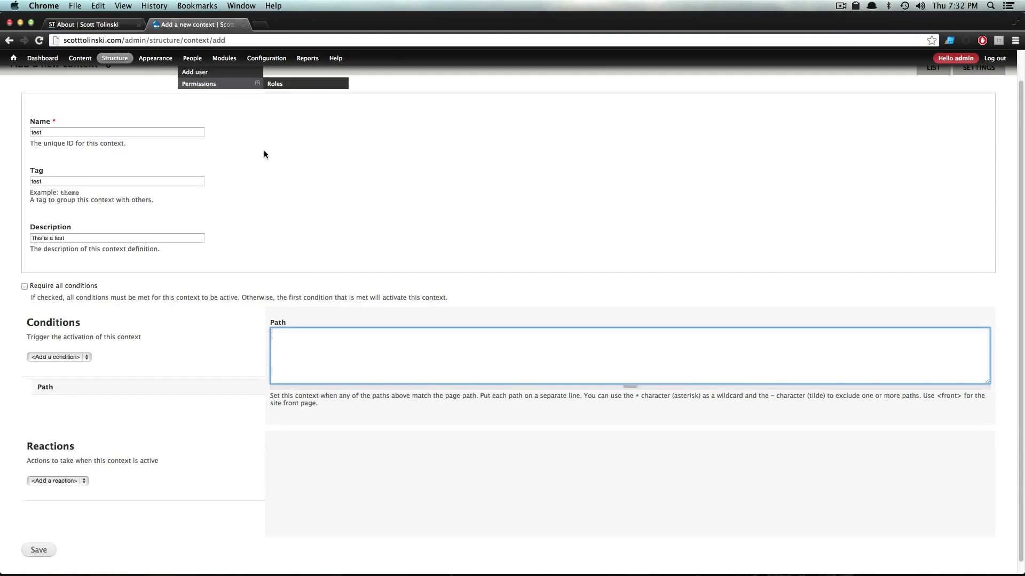
{"action": "key", "text": "cmd+v"}
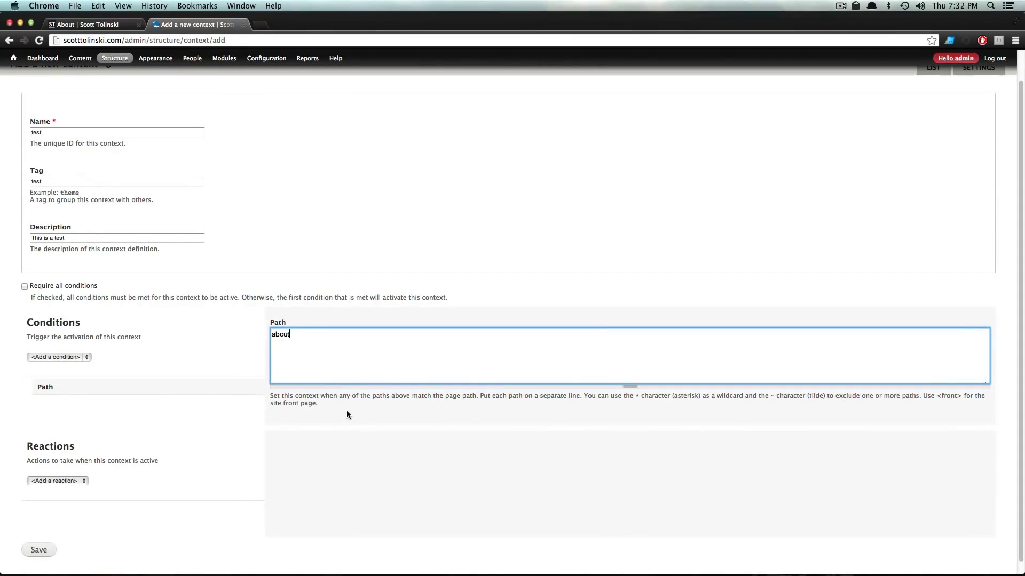
- Add the wildcard path "about/*" on a second line of the Path condition
{"action": "key", "text": "Return"}
{"action": "key", "text": "cmd+v"}
{"action": "type", "text": "/*"}
{"action": "left_click_drag", "start_coordinate": [297, 336], "coordinate": [278, 346]}
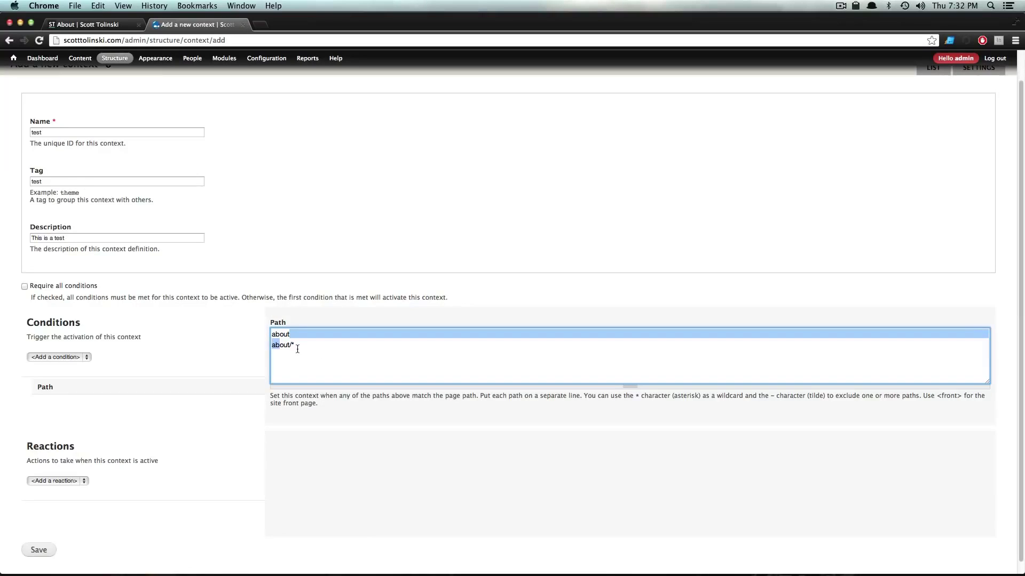
{"action": "left_click", "coordinate": [297, 349]}
{"action": "triple_click", "coordinate": [299, 349]}
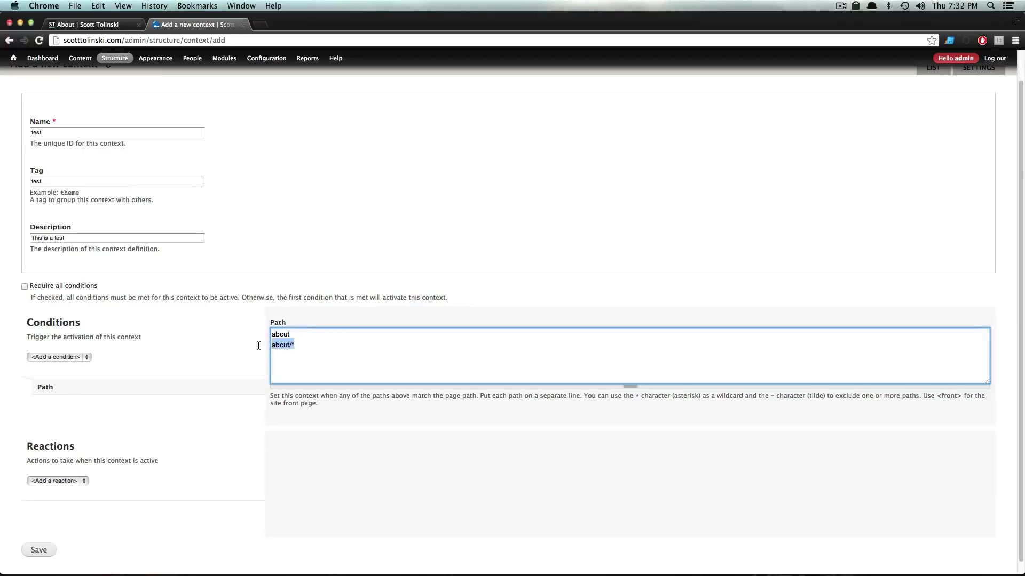
{"action": "left_click", "coordinate": [317, 348]}
{"action": "scroll", "coordinate": [225, 444], "scroll_direction": "down", "scroll_amount": 1}
{"action": "left_click_drag", "start_coordinate": [320, 333], "coordinate": [271, 334]}
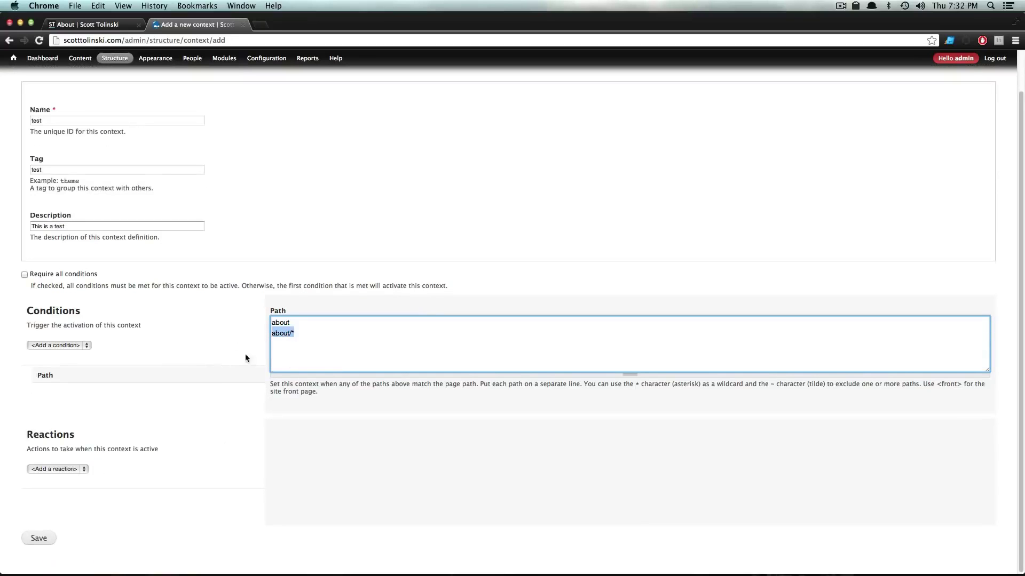
{"action": "left_click", "coordinate": [352, 361]}
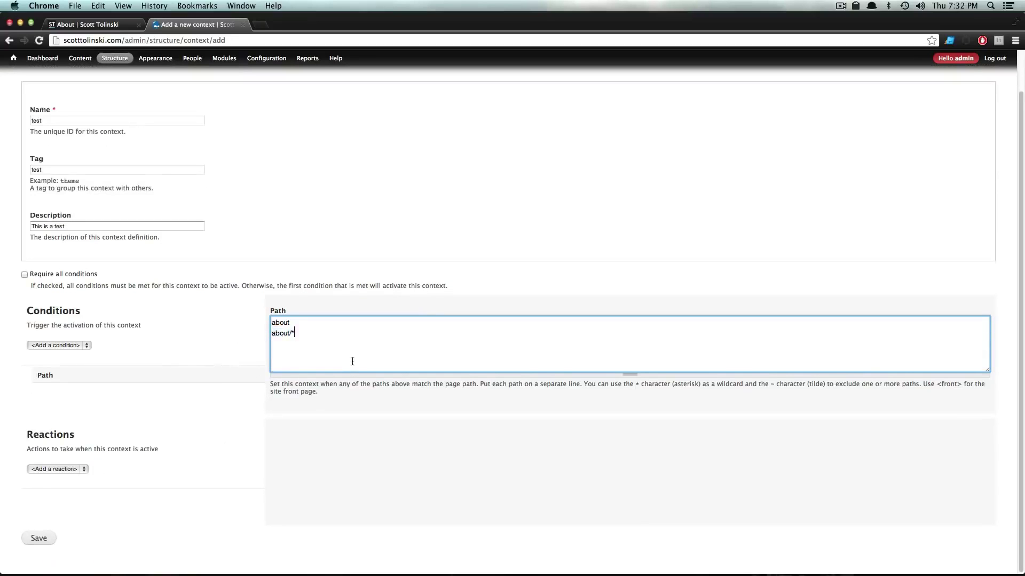
- Add a Menu reaction to the context
{"action": "left_click", "coordinate": [78, 469]}
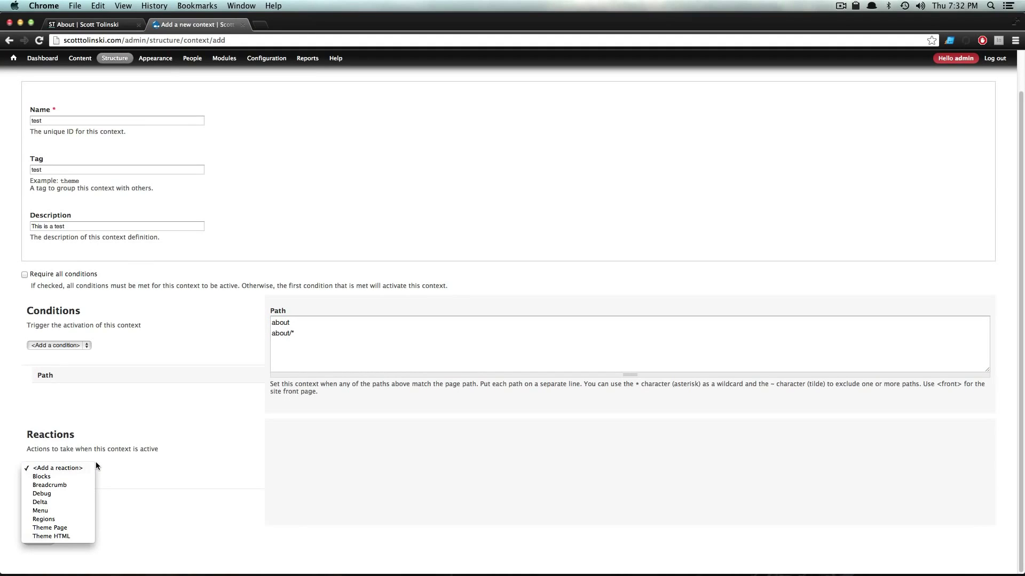
{"action": "left_click", "coordinate": [161, 429]}
{"action": "key", "text": "super+plus"}
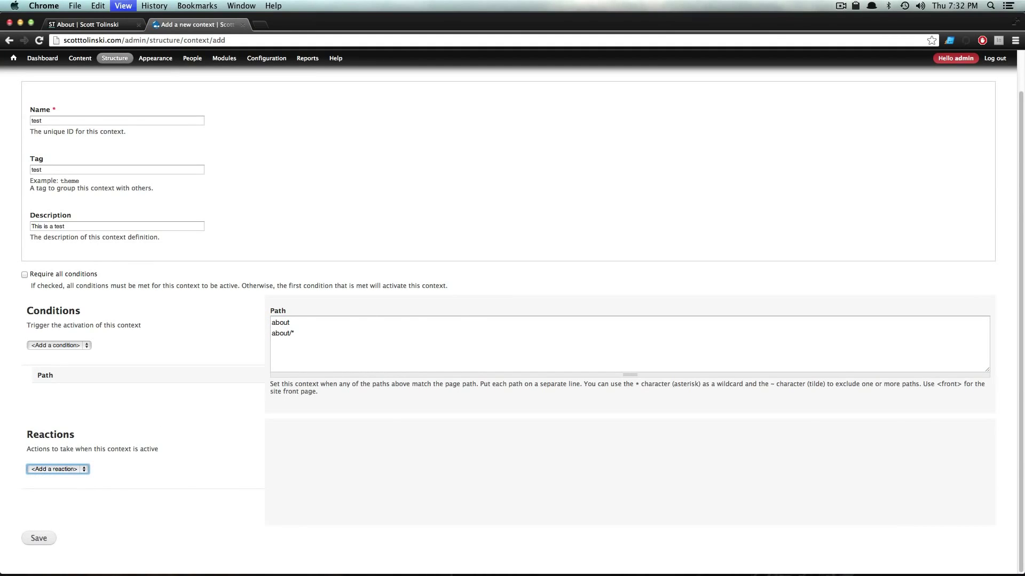
{"action": "key", "text": "super+plus"}
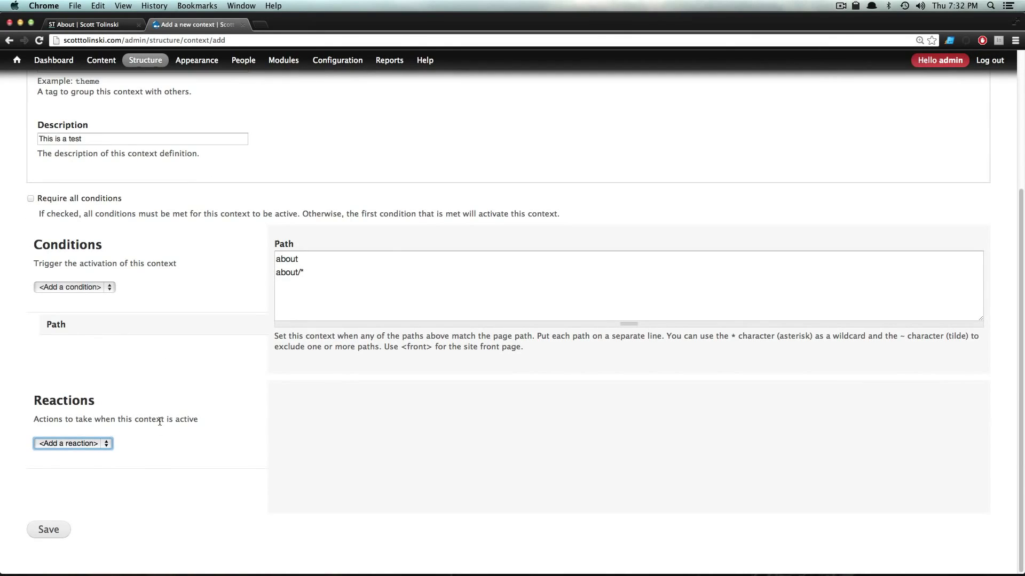
{"action": "key", "text": "super+plus"}
{"action": "scroll", "coordinate": [151, 431], "scroll_direction": "down", "scroll_amount": 5}
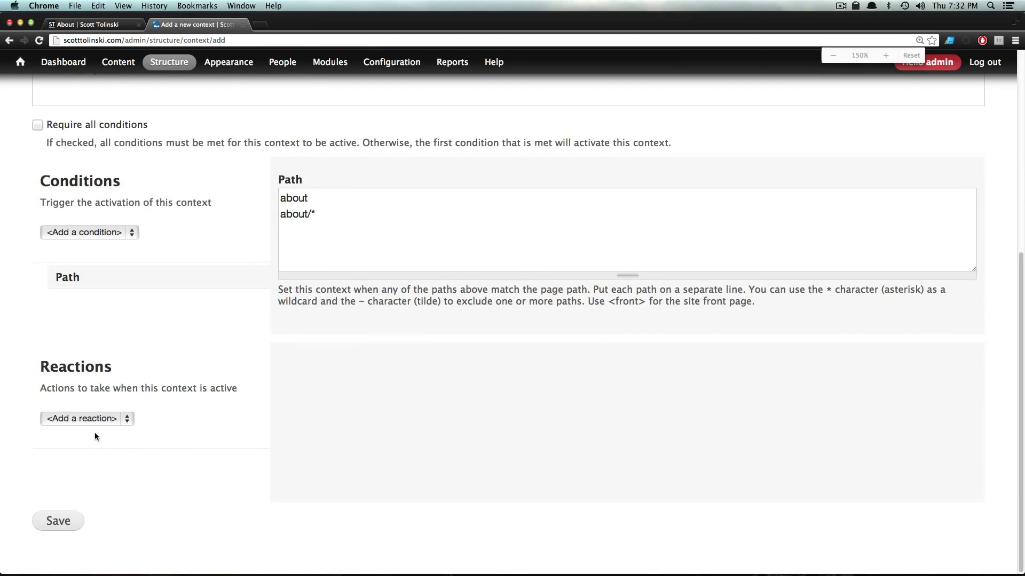
{"action": "left_click", "coordinate": [95, 419]}
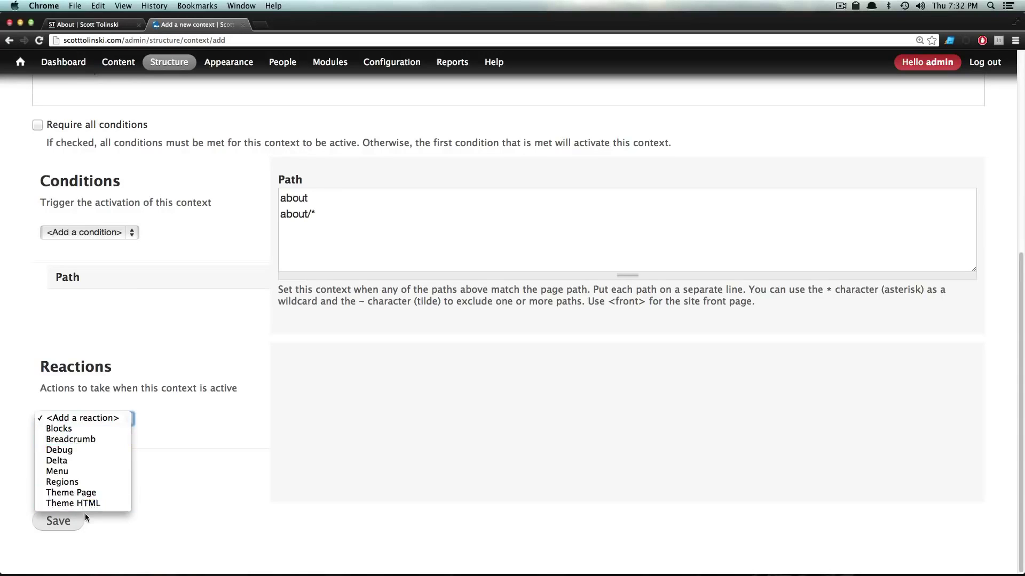
{"action": "left_click", "coordinate": [91, 477]}
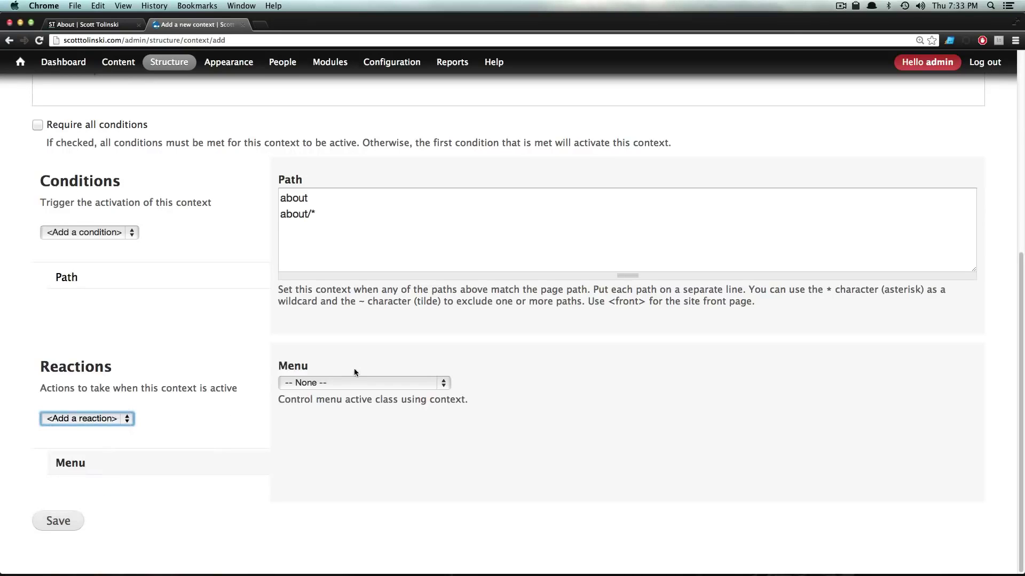
{"action": "left_click", "coordinate": [352, 382]}
{"action": "left_click", "coordinate": [353, 382]}
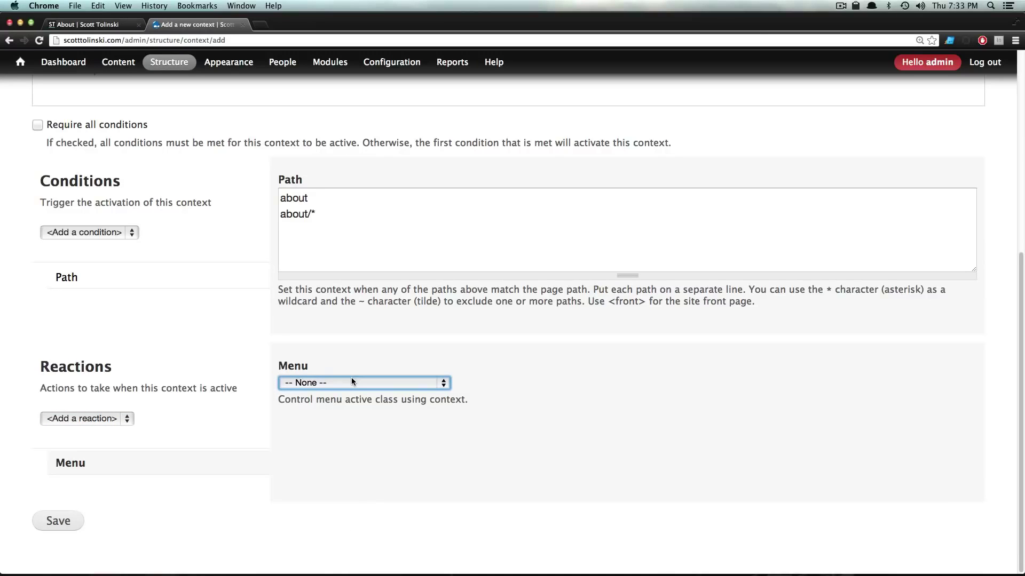
{"action": "left_click", "coordinate": [403, 384]}
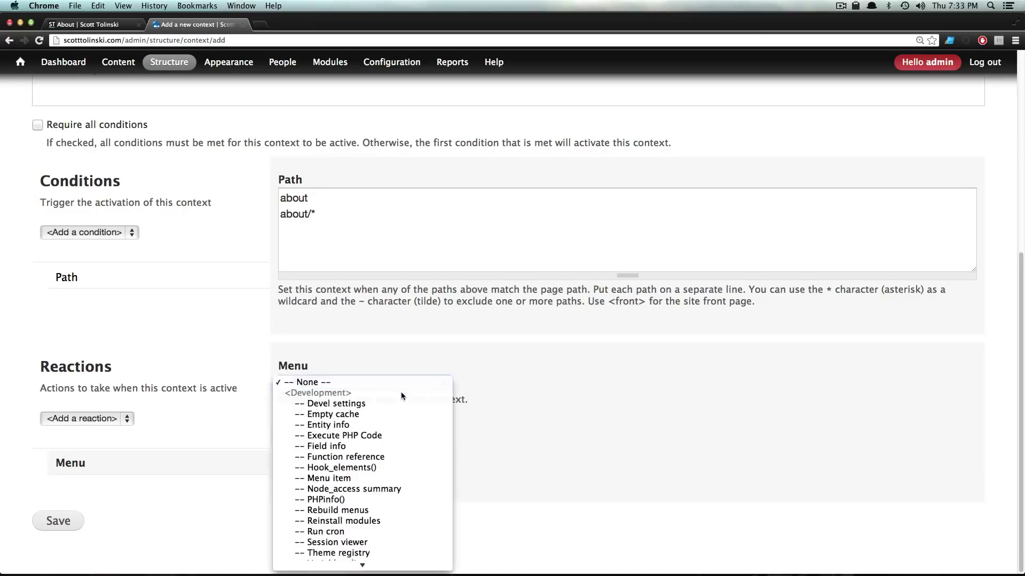
{"action": "scroll", "coordinate": [401, 396], "scroll_direction": "down", "scroll_amount": 3}
{"action": "left_click", "coordinate": [219, 430]}
- Remove the Menu reaction from the context and add a Blocks reaction in its place
{"action": "mouse_move", "coordinate": [256, 472]}
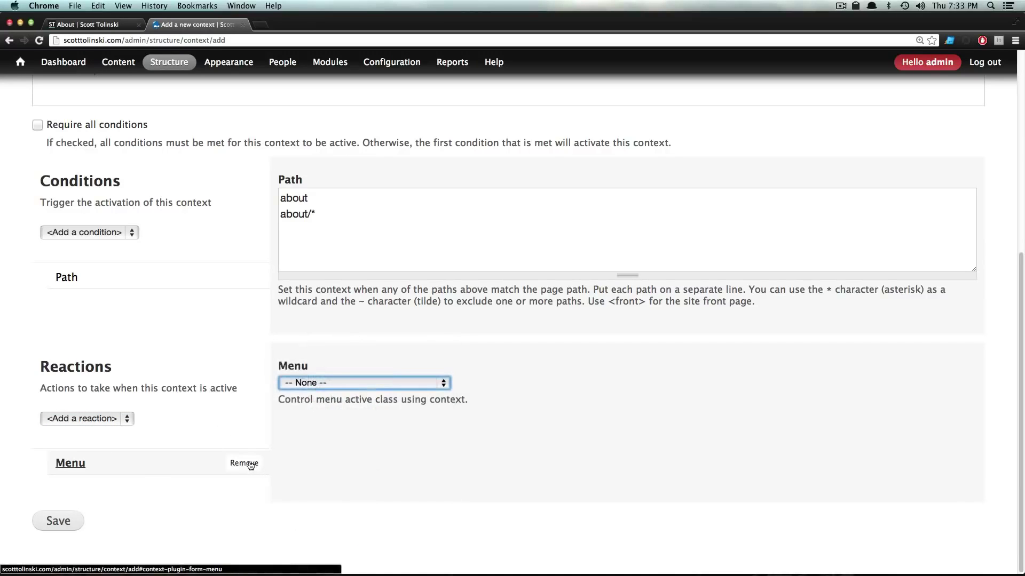
{"action": "left_click", "coordinate": [244, 464]}
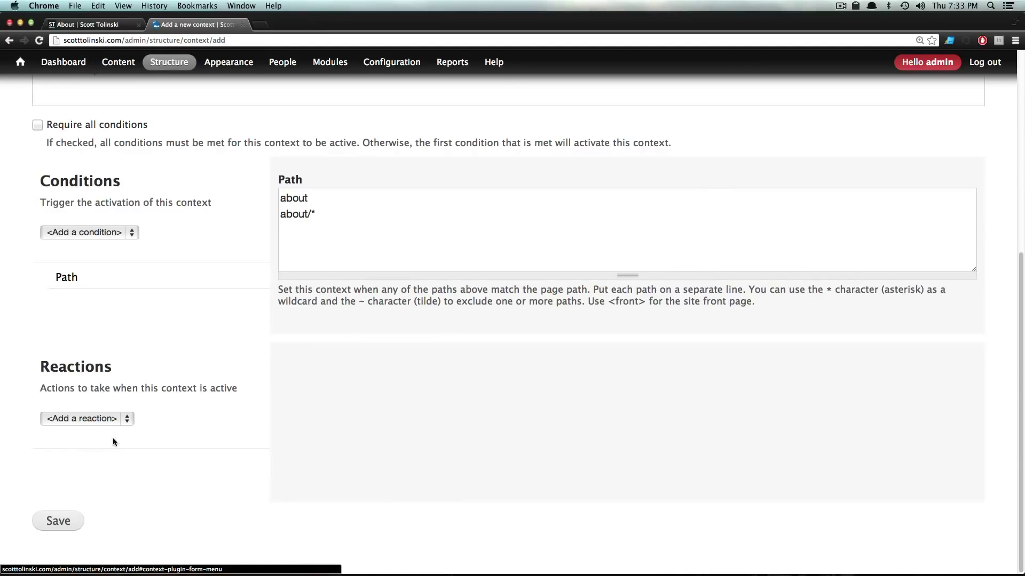
{"action": "left_click", "coordinate": [119, 417]}
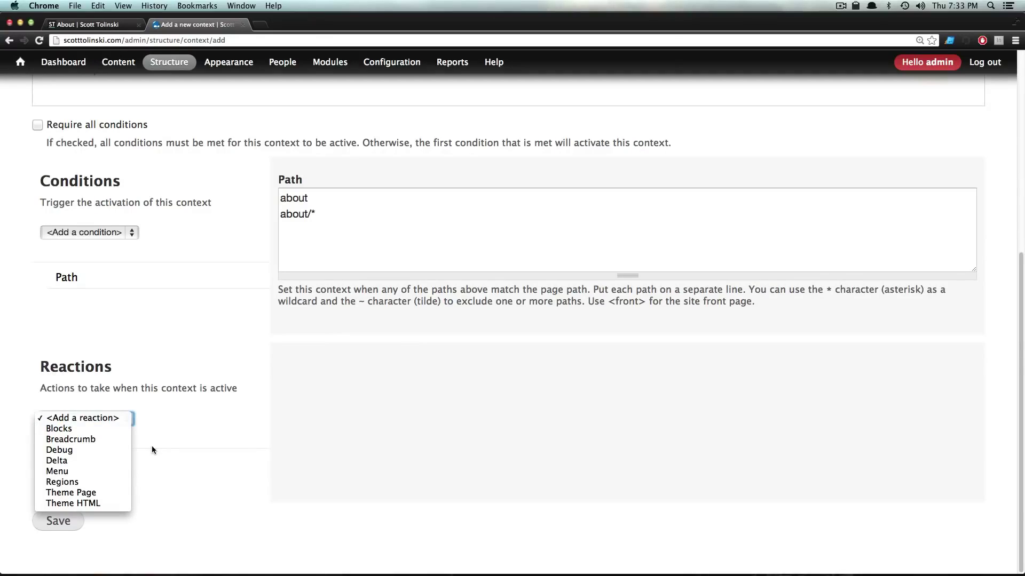
{"action": "left_click", "coordinate": [100, 430]}
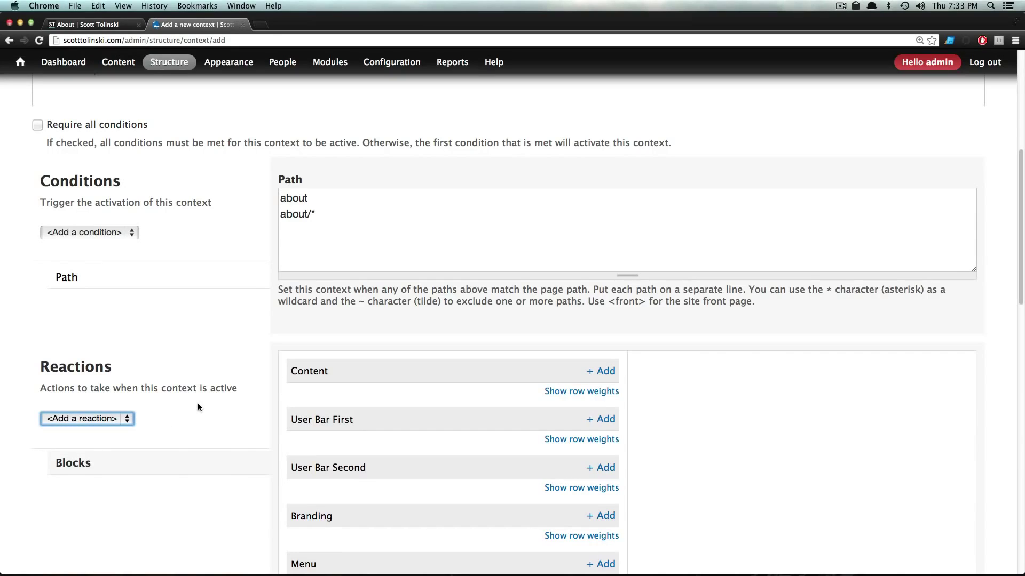
- Look through the theme regions and the list of blocks available in the Blocks reaction
{"action": "scroll", "coordinate": [209, 396], "scroll_direction": "down", "scroll_amount": 3}
{"action": "scroll", "coordinate": [210, 402], "scroll_direction": "down", "scroll_amount": 7}
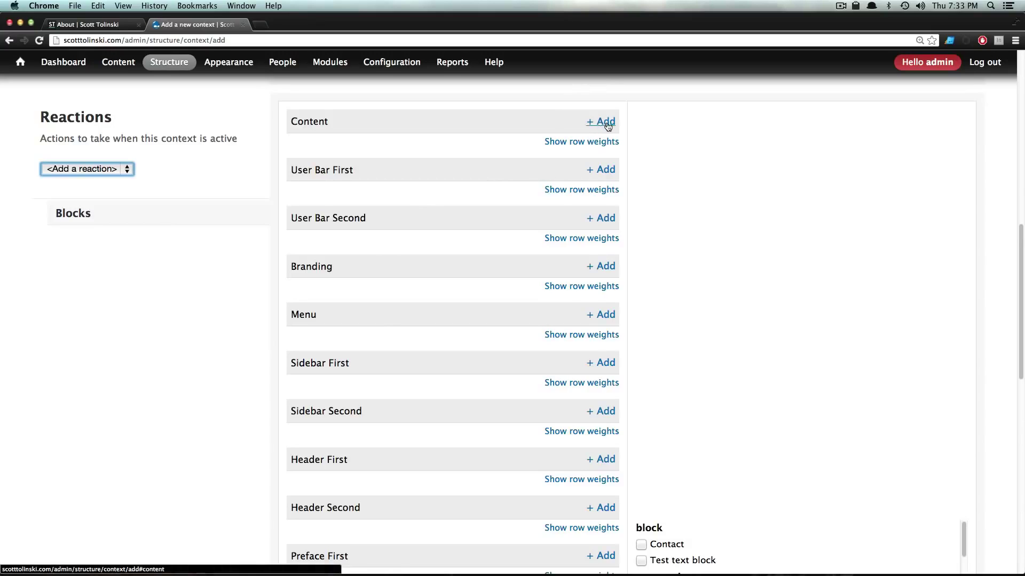
{"action": "scroll", "coordinate": [700, 192], "scroll_direction": "down", "scroll_amount": 2}
{"action": "scroll", "coordinate": [701, 201], "scroll_direction": "down", "scroll_amount": 9}
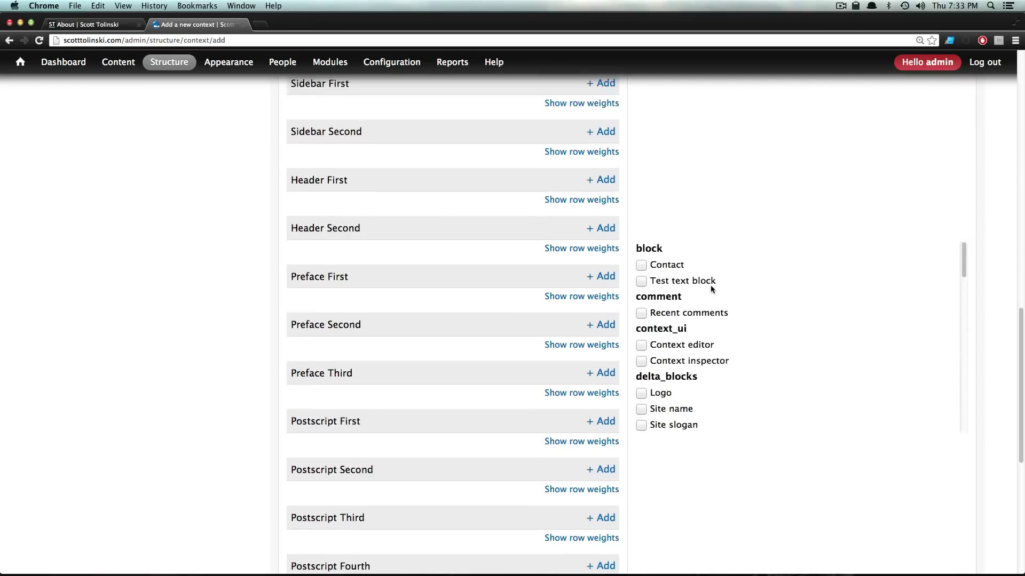
{"action": "scroll", "coordinate": [711, 291], "scroll_direction": "down", "scroll_amount": 5}
{"action": "scroll", "coordinate": [711, 291], "scroll_direction": "down", "scroll_amount": 12}
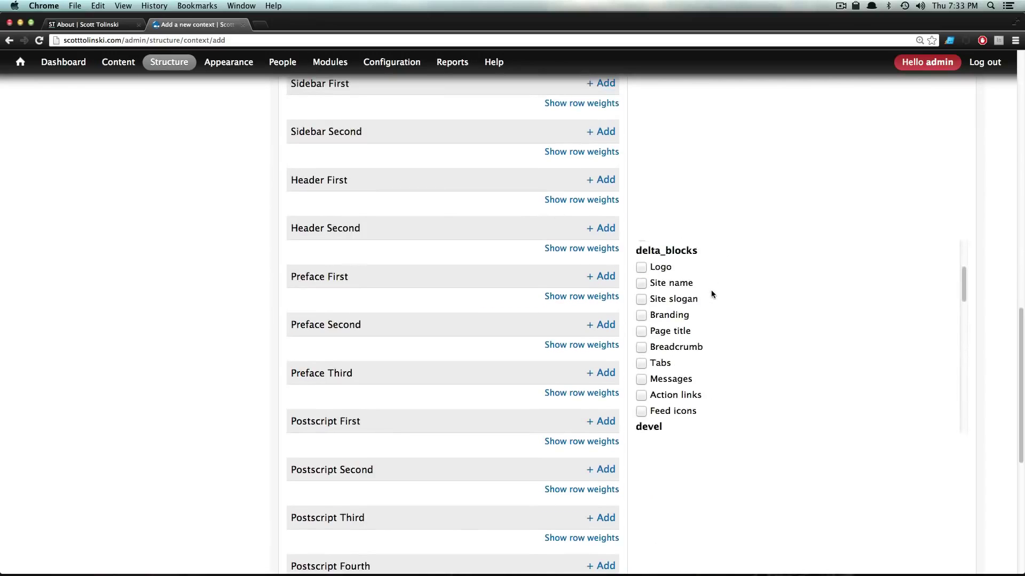
{"action": "scroll", "coordinate": [711, 293], "scroll_direction": "down", "scroll_amount": 5}
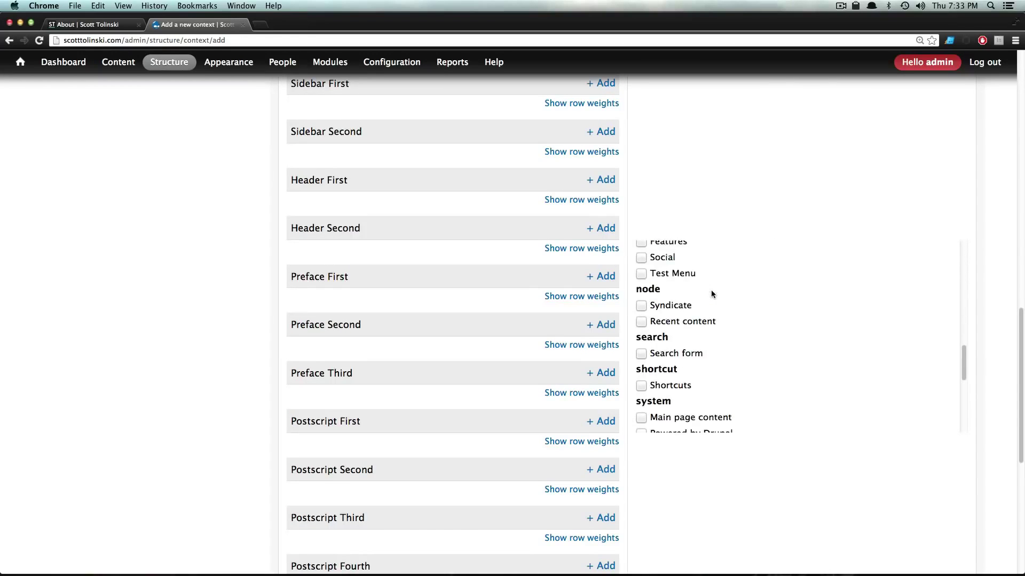
{"action": "scroll", "coordinate": [712, 294], "scroll_direction": "down", "scroll_amount": 4}
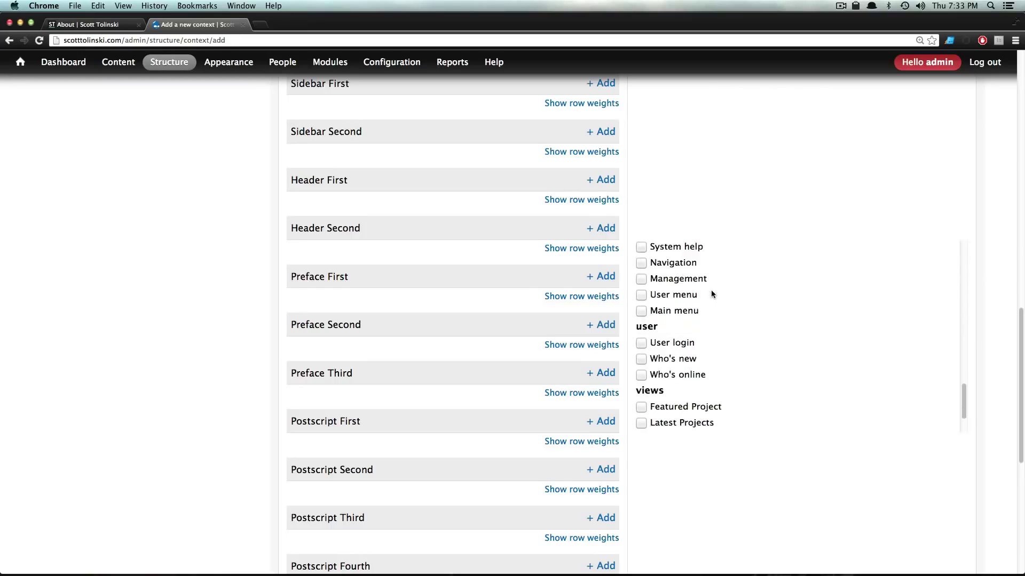
{"action": "scroll", "coordinate": [711, 293], "scroll_direction": "down", "scroll_amount": 4}
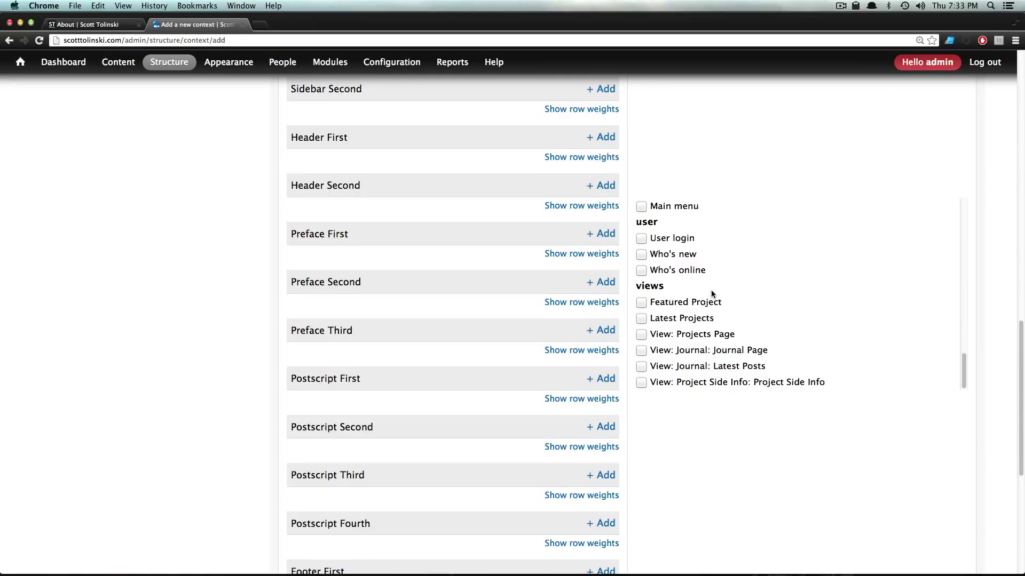
{"action": "scroll", "coordinate": [711, 292], "scroll_direction": "down", "scroll_amount": 2}
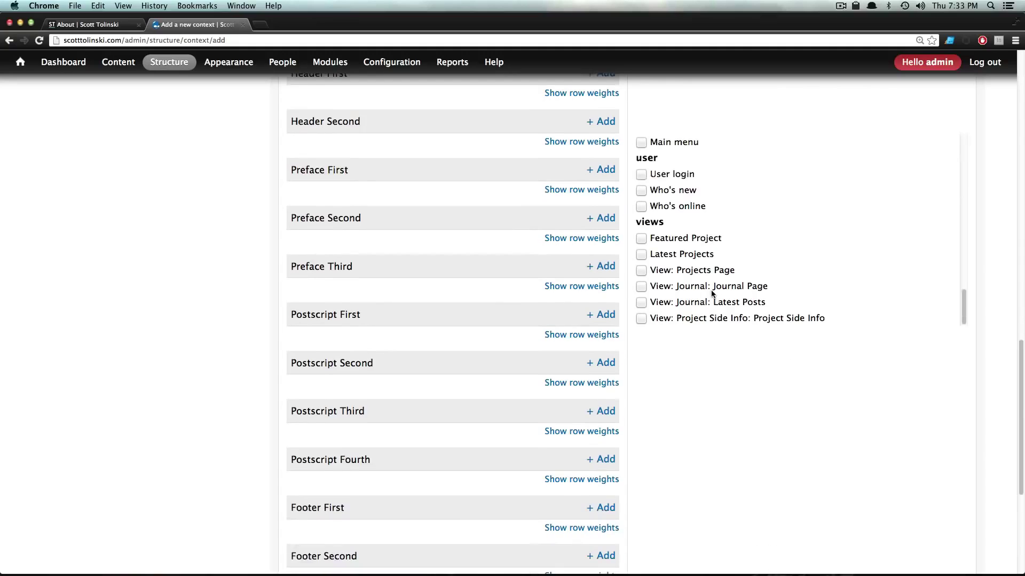
- Select the Featured Project block under views and add it to the Content region
{"action": "left_click", "coordinate": [641, 239]}
{"action": "scroll", "coordinate": [694, 288], "scroll_direction": "up", "scroll_amount": 5}
{"action": "scroll", "coordinate": [677, 279], "scroll_direction": "down", "scroll_amount": 5}
{"action": "scroll", "coordinate": [491, 244], "scroll_direction": "up", "scroll_amount": 10}
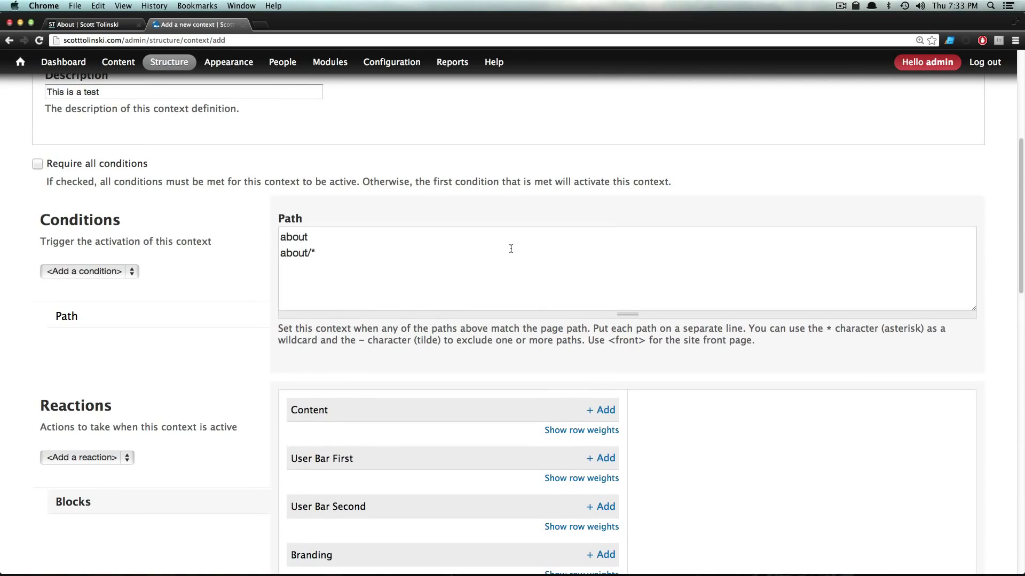
{"action": "scroll", "coordinate": [502, 298], "scroll_direction": "down", "scroll_amount": 2}
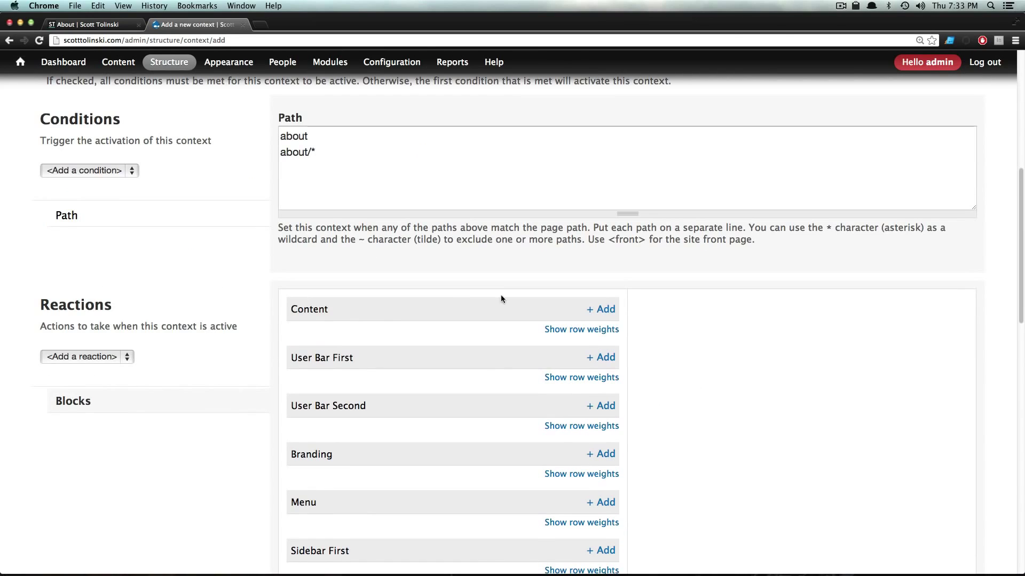
{"action": "left_click", "coordinate": [600, 310]}
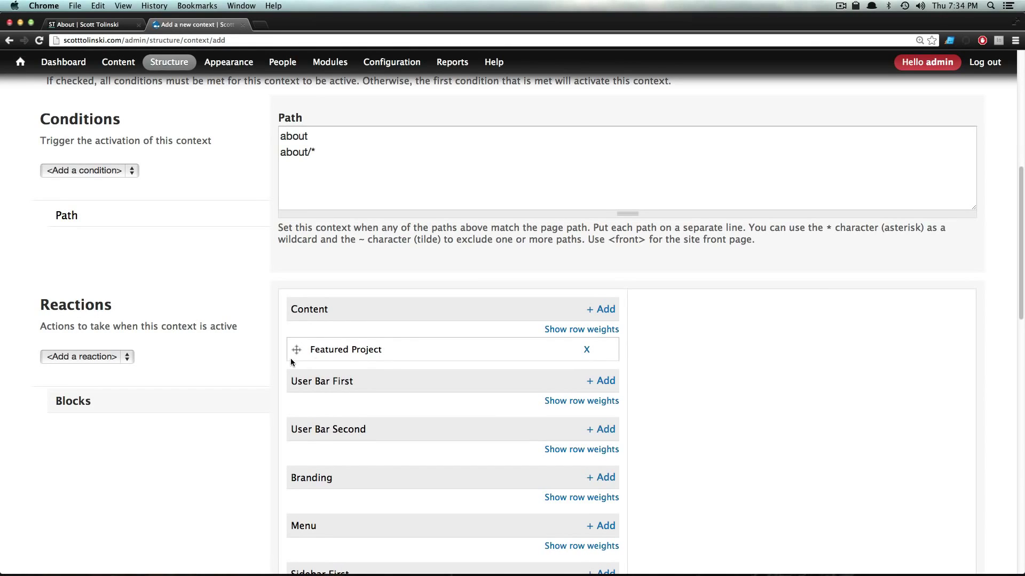
- Review the context's settings and save the new context
{"action": "scroll", "coordinate": [218, 351], "scroll_direction": "up", "scroll_amount": 6}
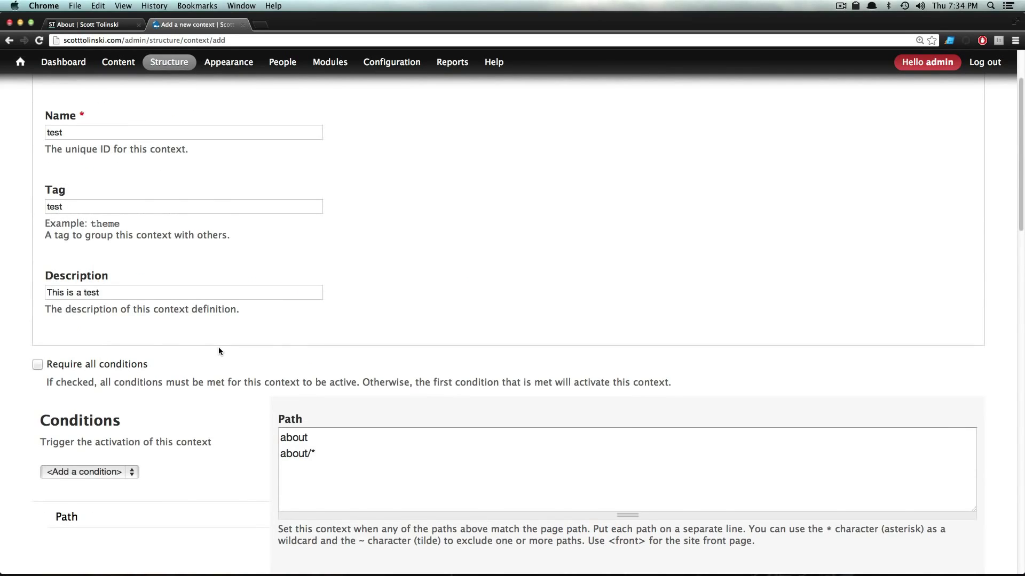
{"action": "scroll", "coordinate": [218, 347], "scroll_direction": "down", "scroll_amount": 15}
{"action": "scroll", "coordinate": [101, 479], "scroll_direction": "down", "scroll_amount": 8}
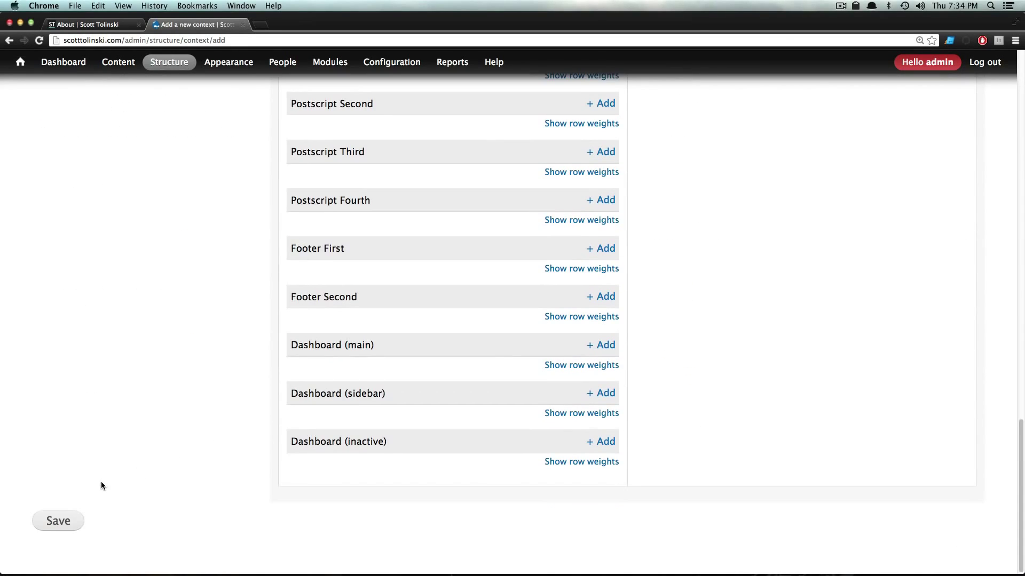
{"action": "left_click", "coordinate": [48, 528]}
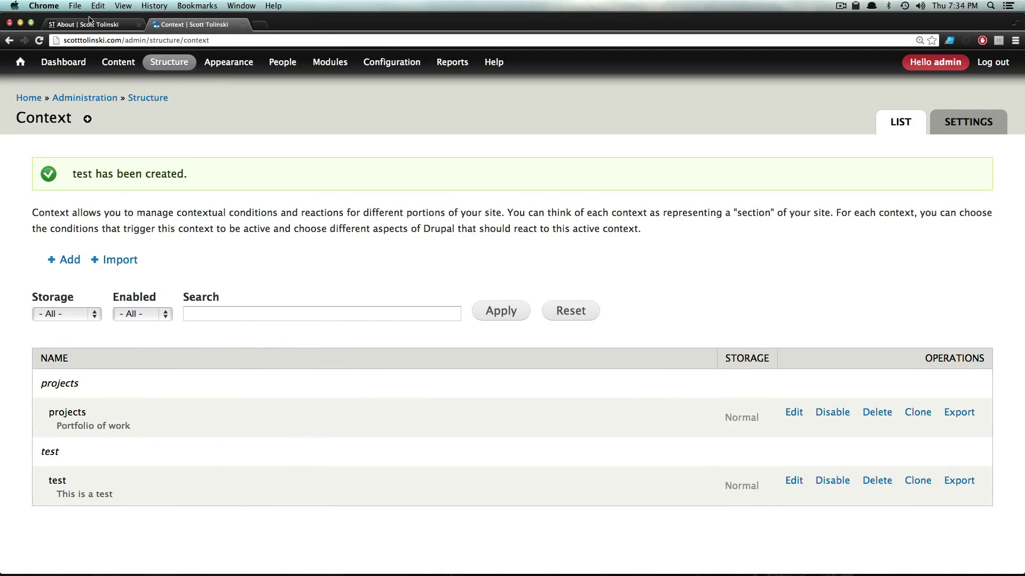
- Reload the About page, check below its text for the Featured Project block, and return to the context list
{"action": "left_click", "coordinate": [89, 24]}
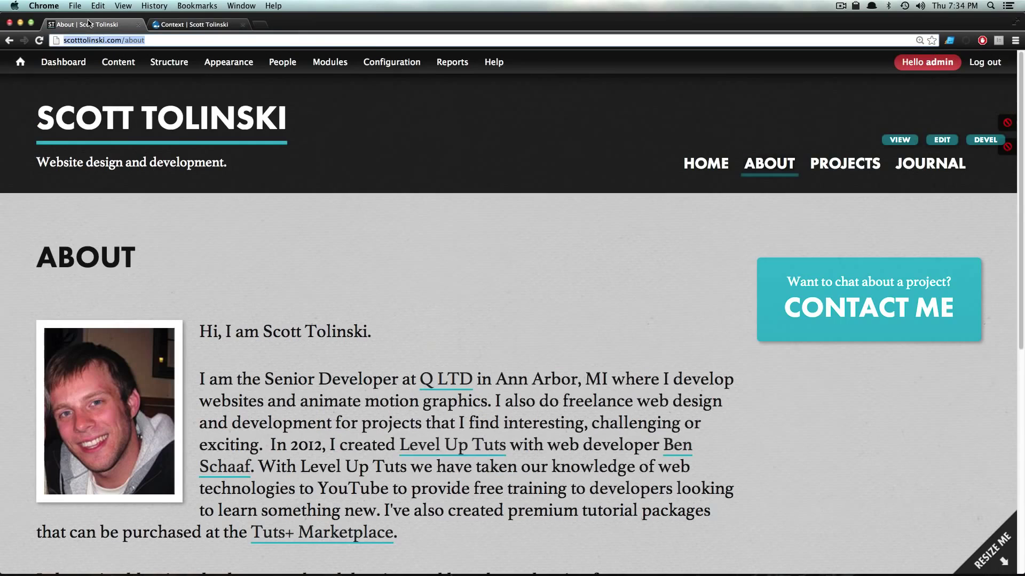
{"action": "left_click", "coordinate": [39, 41]}
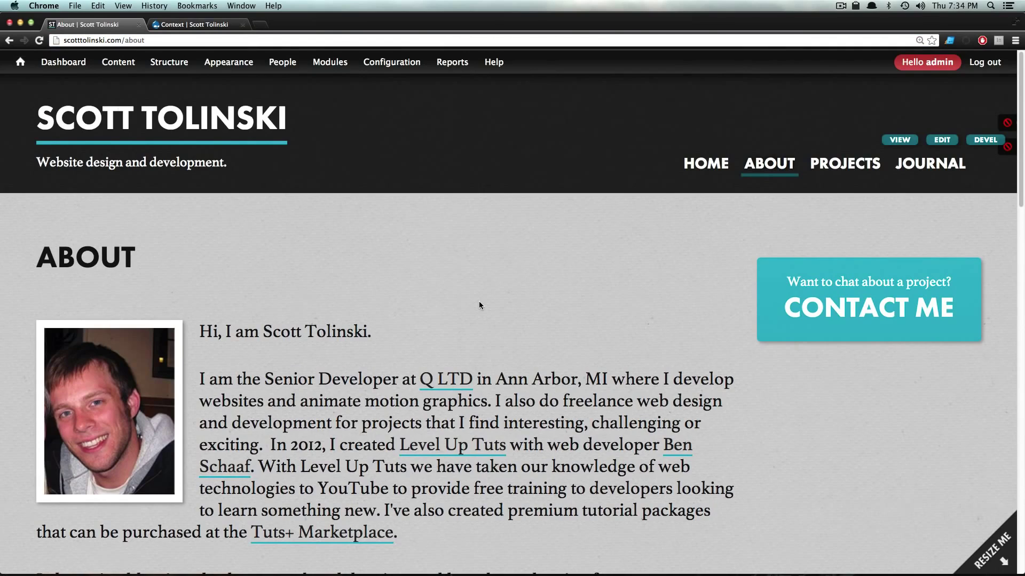
{"action": "scroll", "coordinate": [479, 305], "scroll_direction": "down", "scroll_amount": 15}
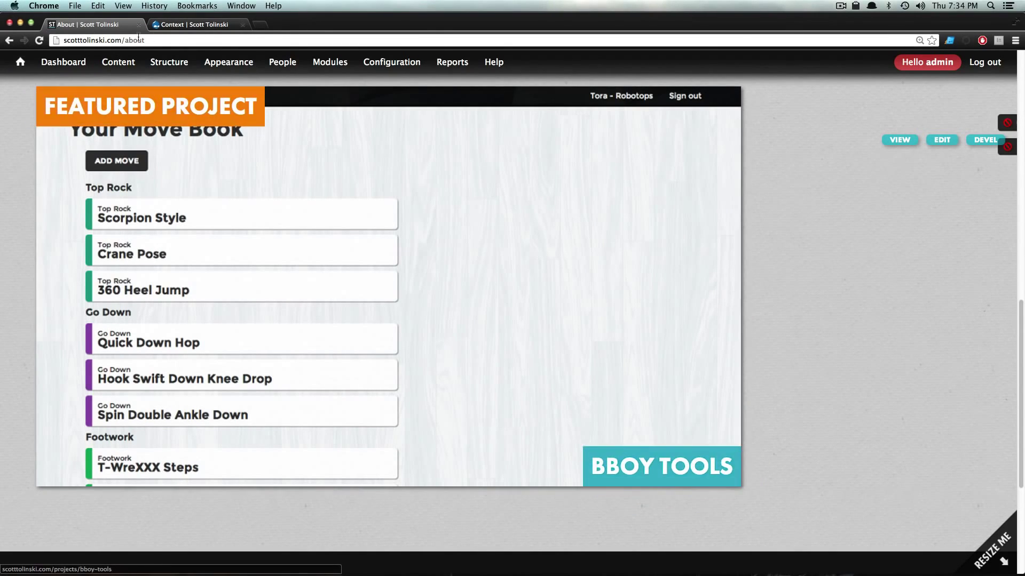
{"action": "left_click", "coordinate": [182, 25]}
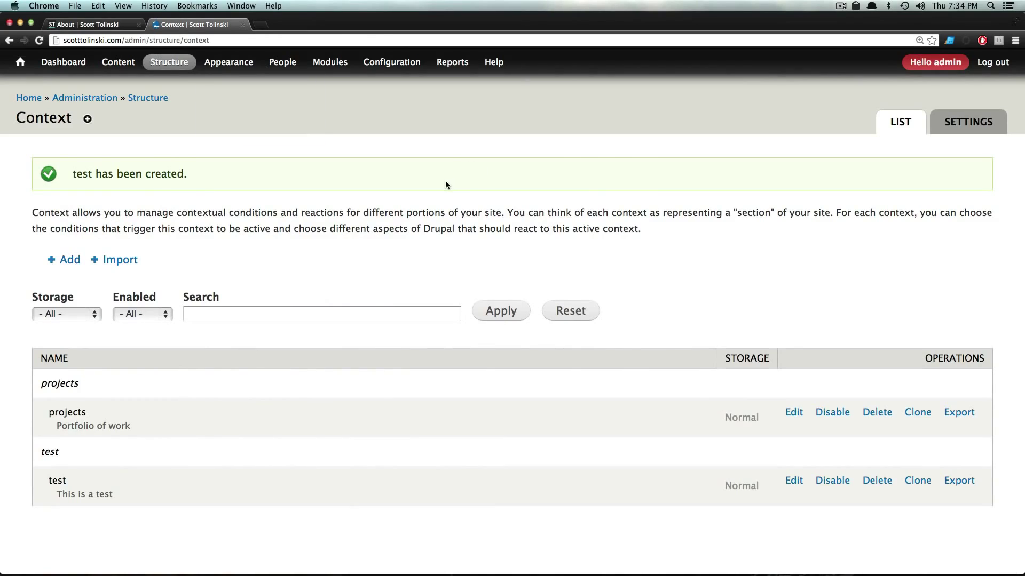